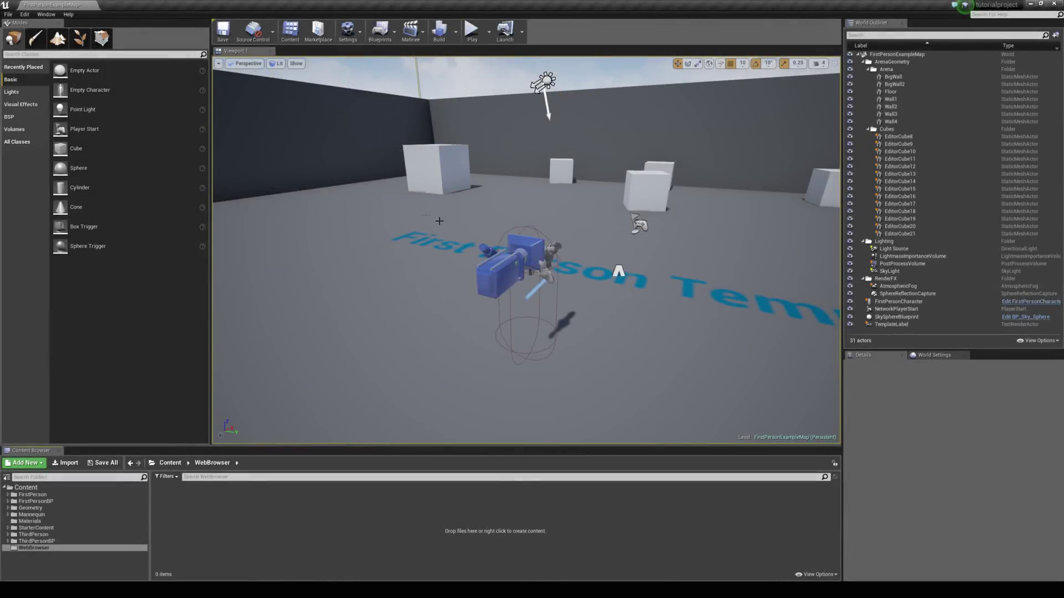
# - Check the Web Browser plugin in the Plugins window's Widgets category
pyautogui.click(24, 14)
pyautogui.click(41, 140)
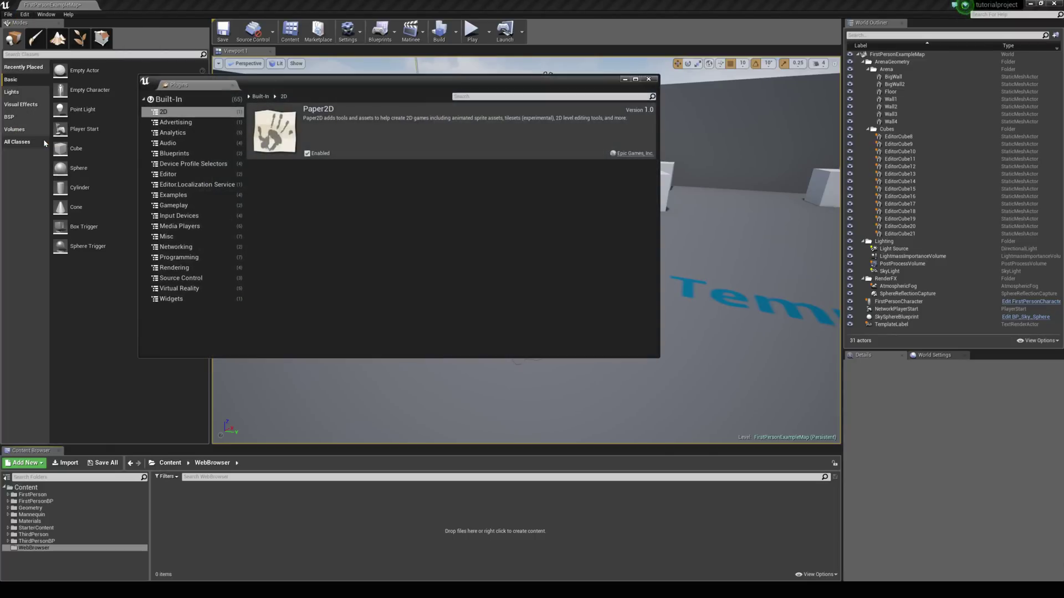
pyautogui.click(173, 298)
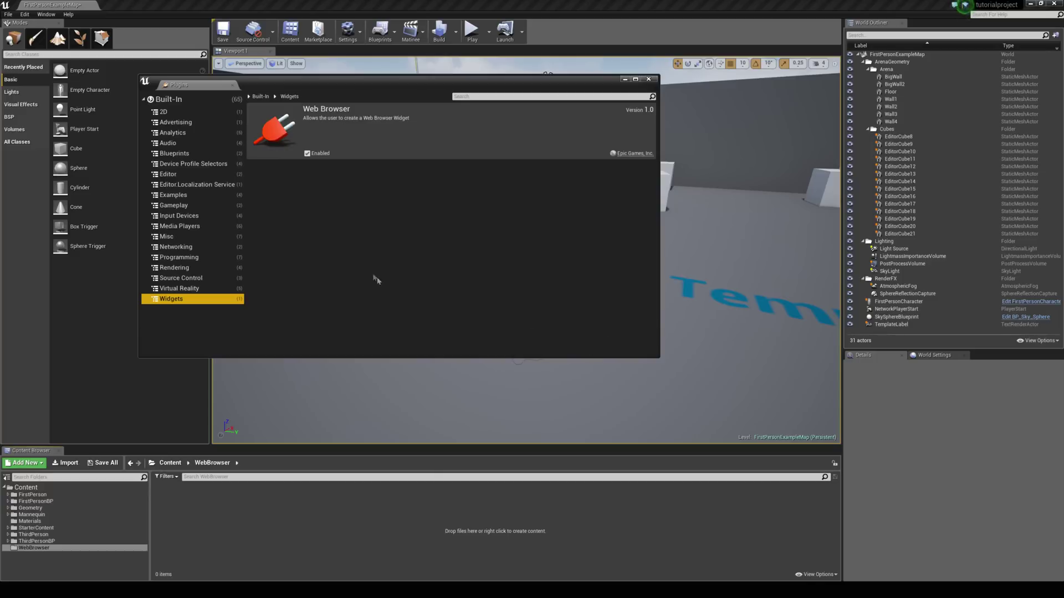
pyautogui.click(648, 79)
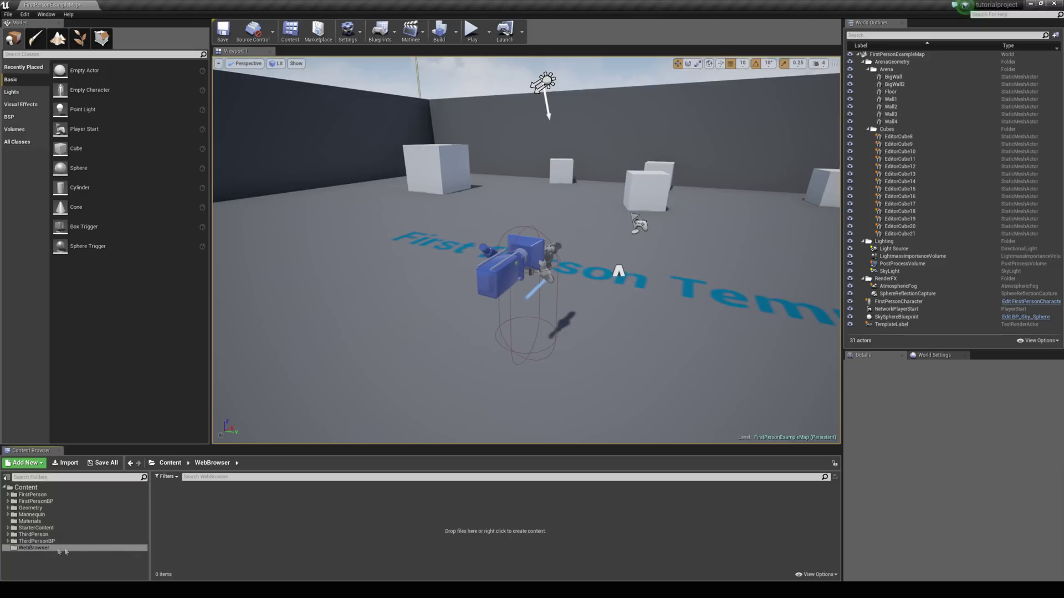
# - Create a new Widget Blueprint named Browser in the WebBrowser folder
pyautogui.rightClick(205, 507)
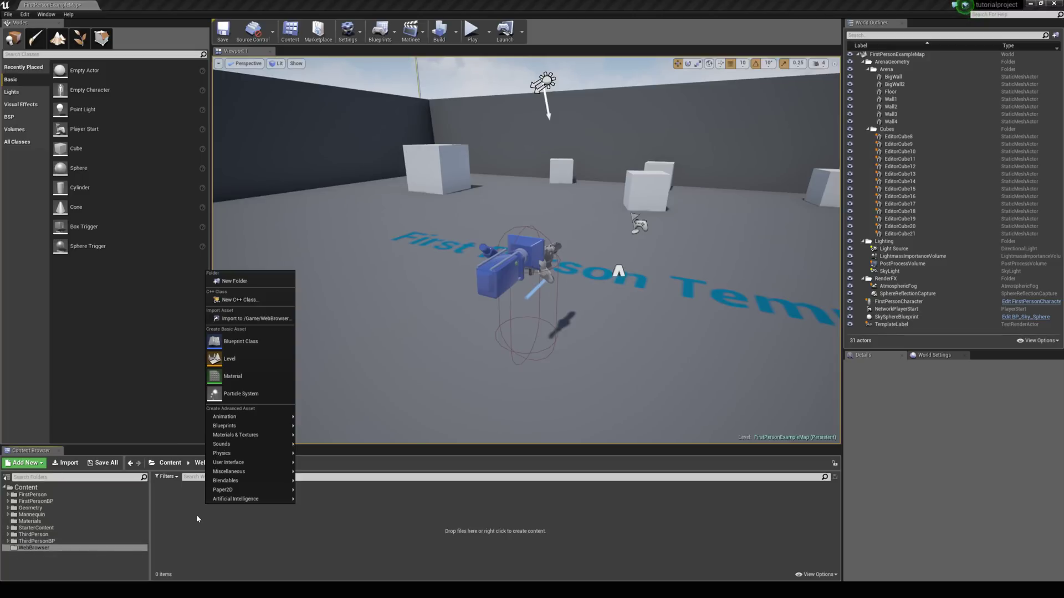
pyautogui.moveTo(239, 465)
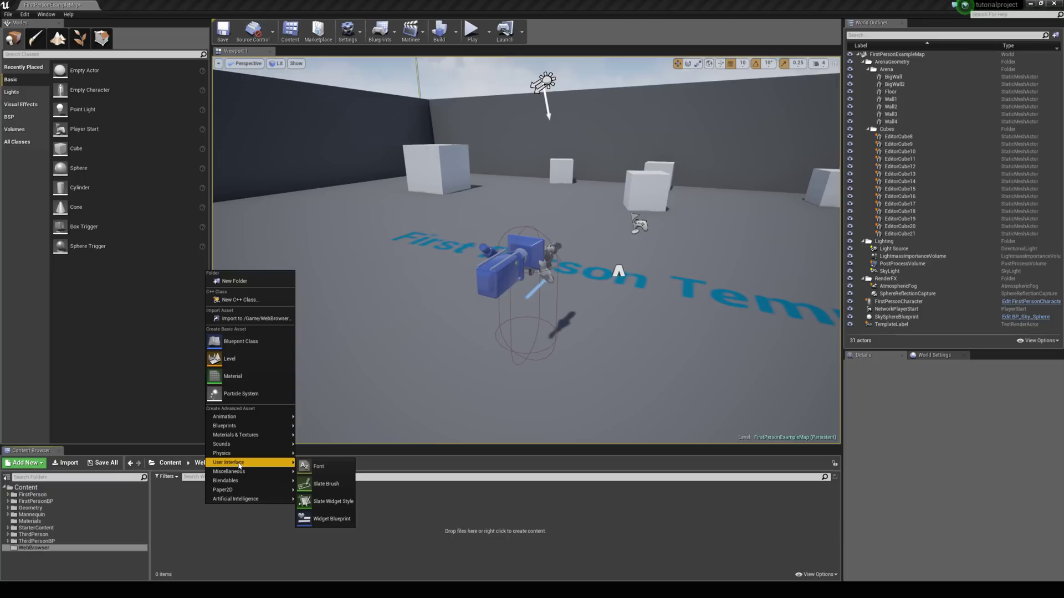
pyautogui.click(331, 519)
pyautogui.write('Browser')
pyautogui.press('Return')
# - Open Browser and add a Web Browser widget anchored to the canvas centre
pyautogui.doubleClick(172, 502)
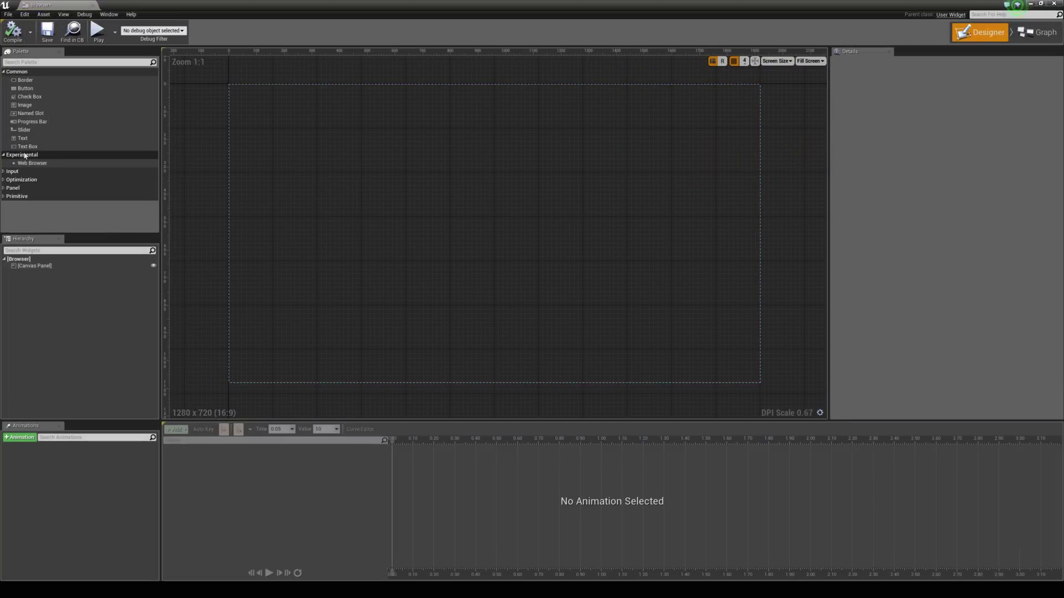
pyautogui.moveTo(34, 163); pyautogui.dragTo(471, 211)
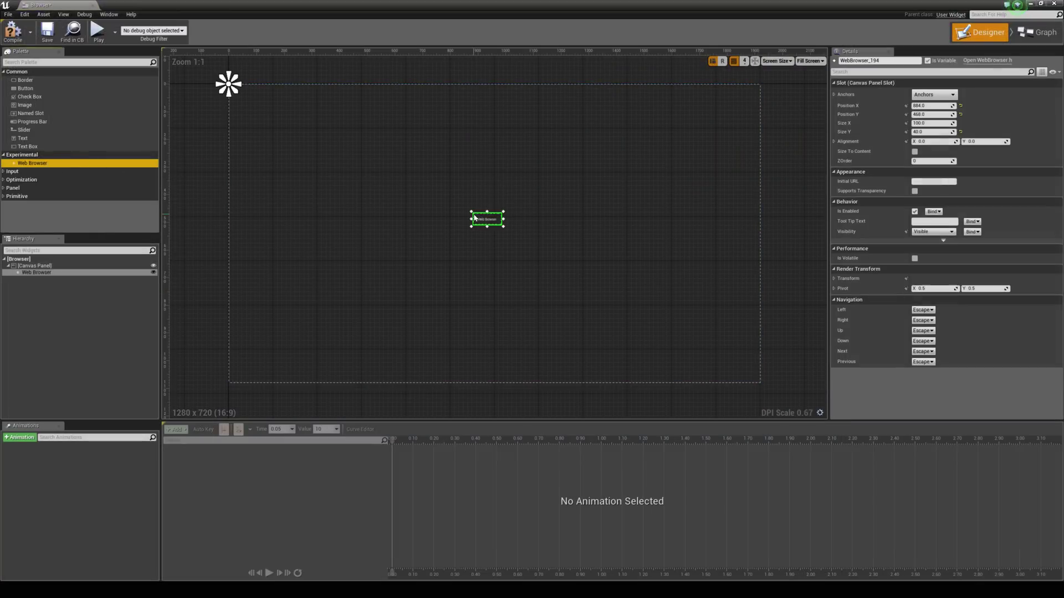
pyautogui.click(942, 95)
pyautogui.click(957, 147)
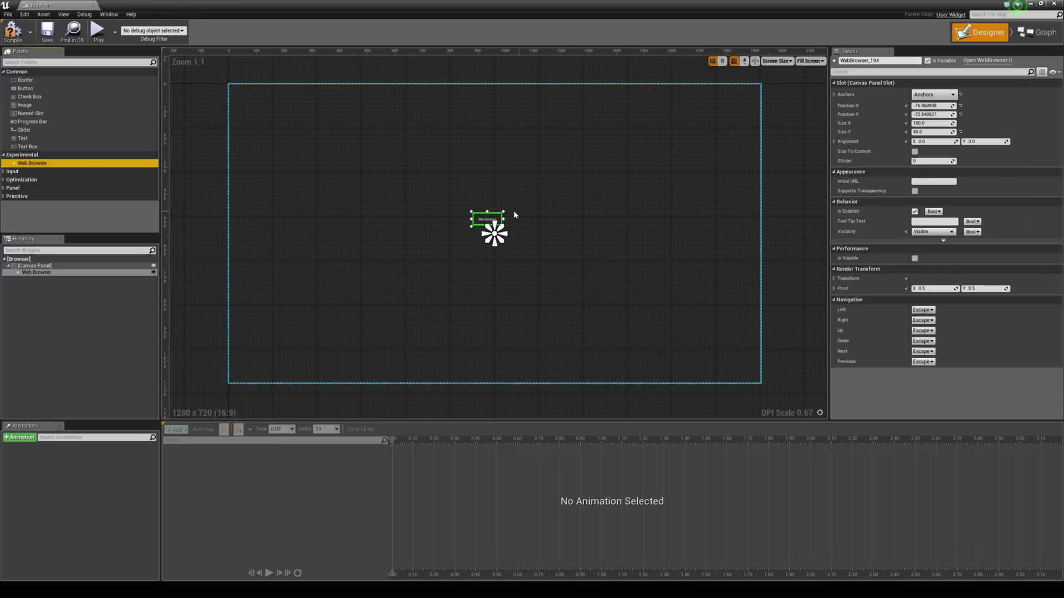
# - Enlarge the Web Browser into a large rectangle centred on the canvas
pyautogui.moveTo(503, 211); pyautogui.dragTo(781, 44)
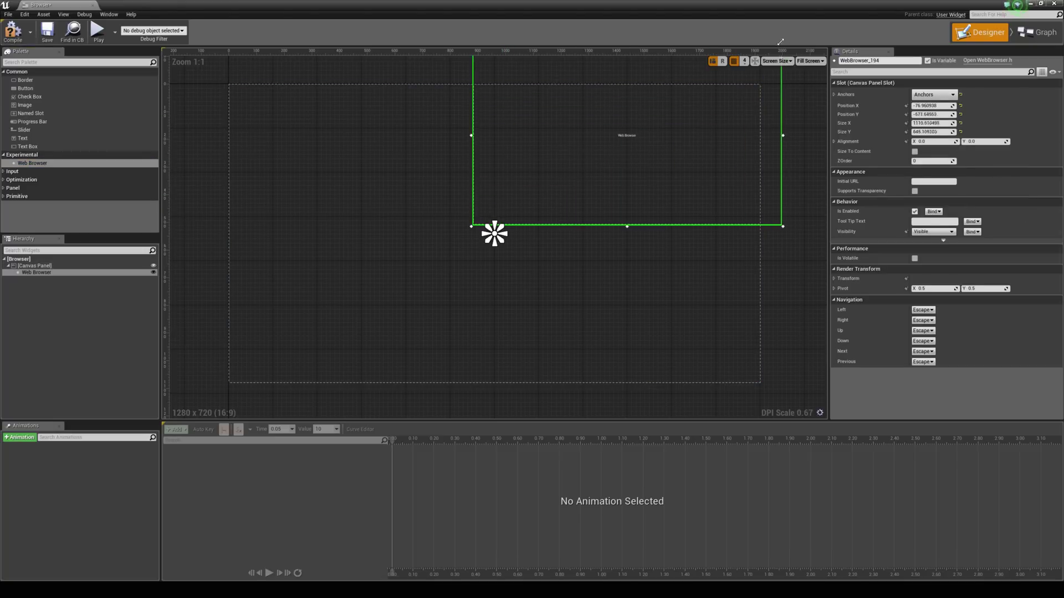
pyautogui.moveTo(659, 164); pyautogui.dragTo(570, 237)
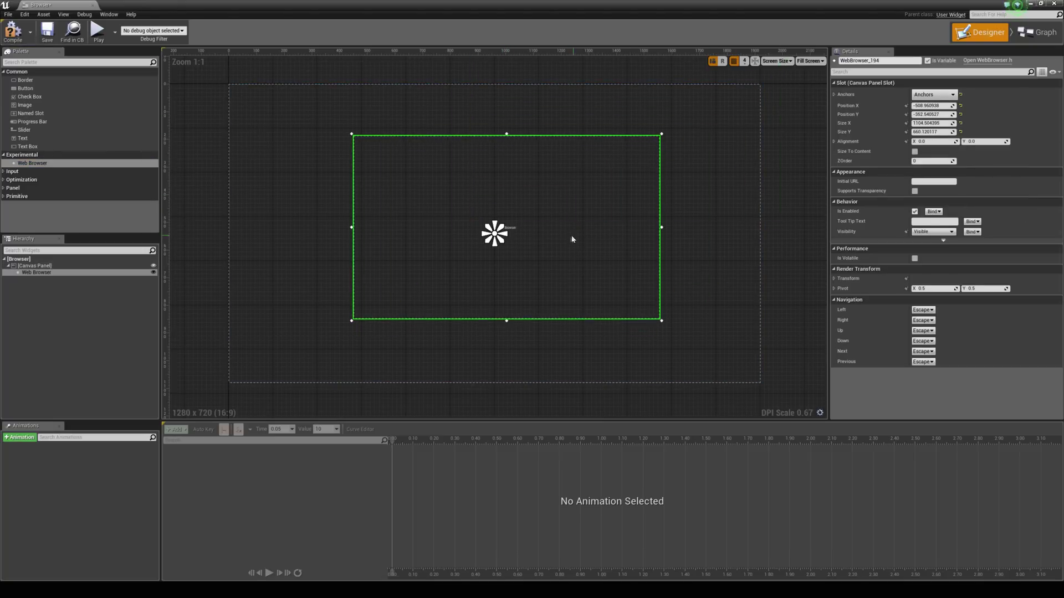
pyautogui.scroll(2, 555, 219)
pyautogui.scroll(-2, 543, 240)
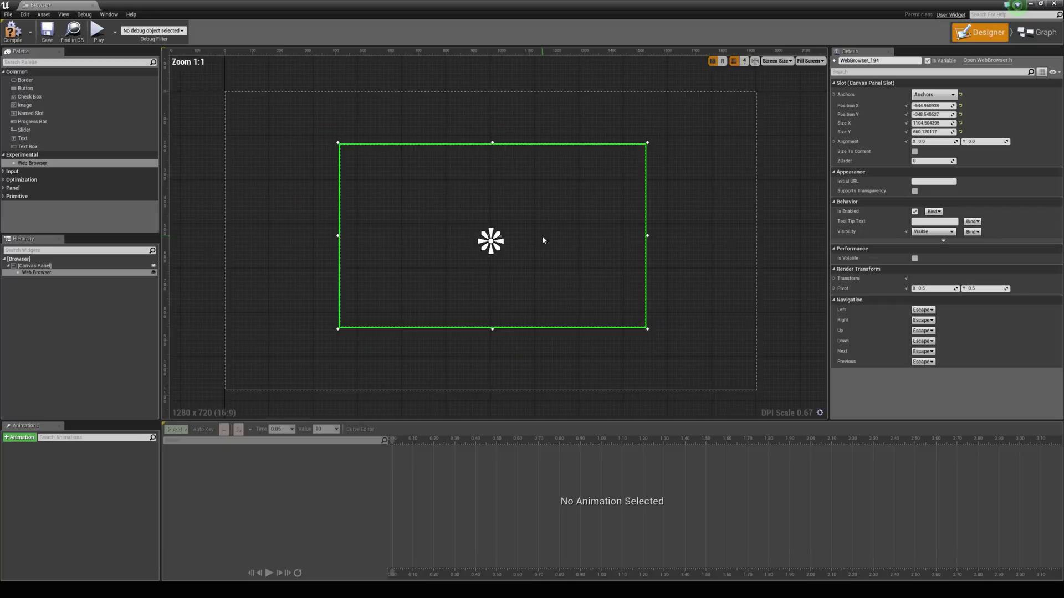
pyautogui.scroll(3, 490, 260)
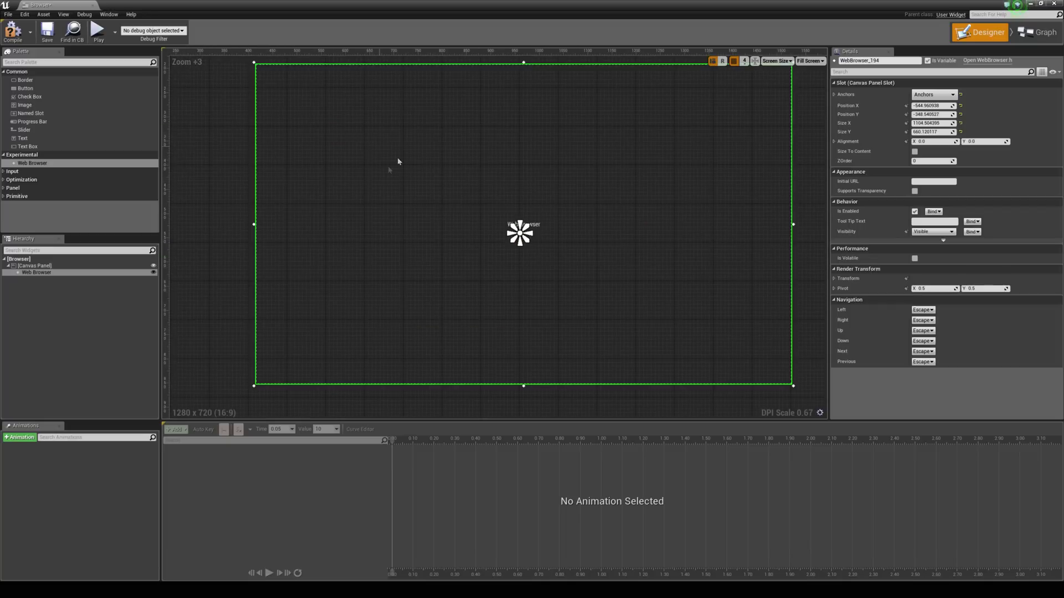
pyautogui.moveTo(645, 213); pyautogui.dragTo(635, 233, button='right')
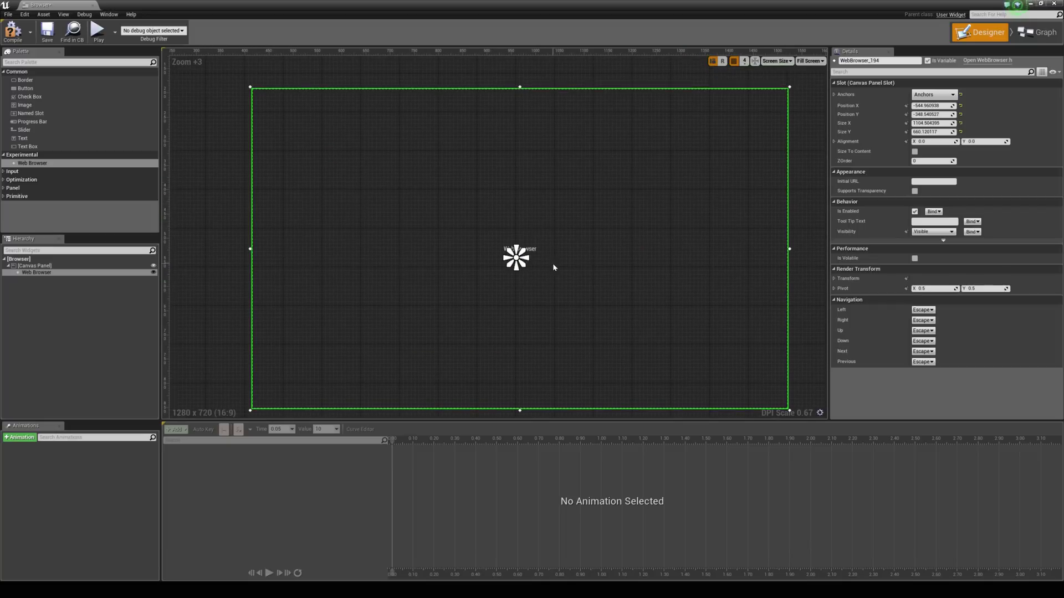
pyautogui.scroll(-4, 553, 267)
pyautogui.scroll(3, 596, 242)
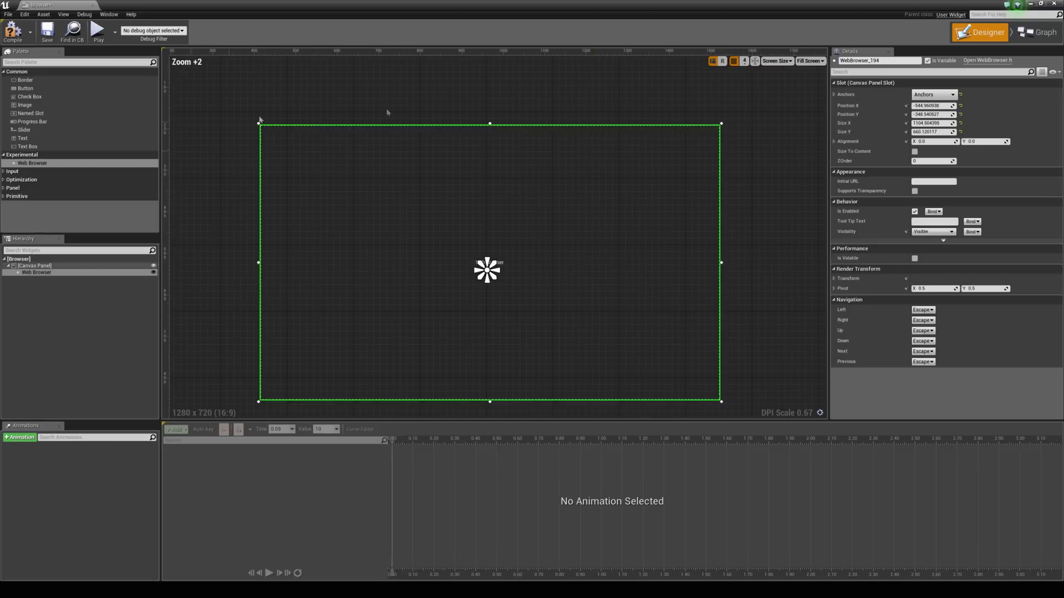
pyautogui.scroll(-1, 389, 225)
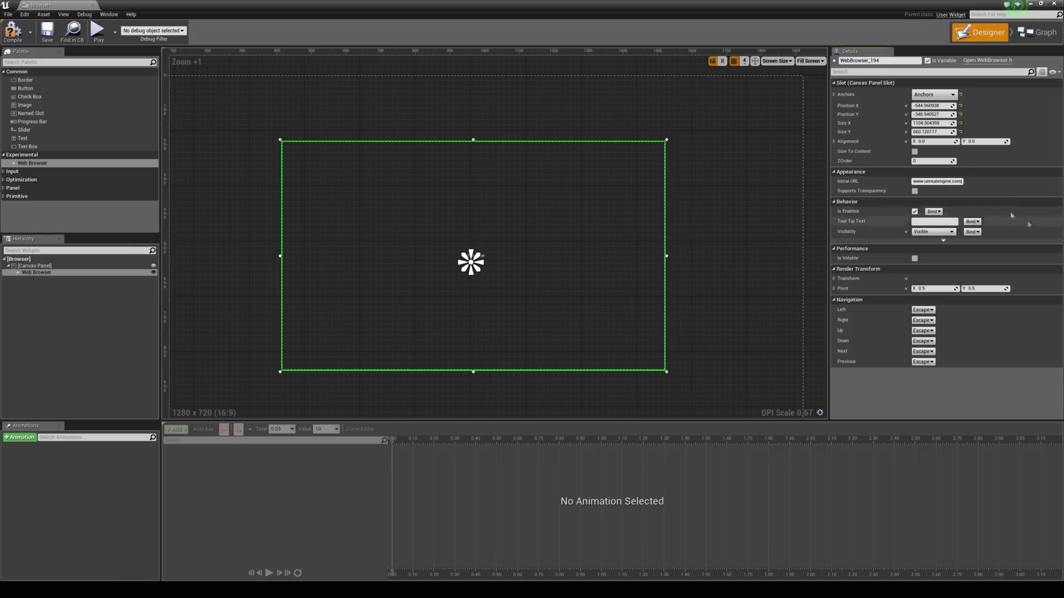
# - Nudge the canvas view, then close the Browser widget editor
pyautogui.moveTo(663, 231); pyautogui.dragTo(696, 225, button='right')
pyautogui.scroll(-2, 697, 224)
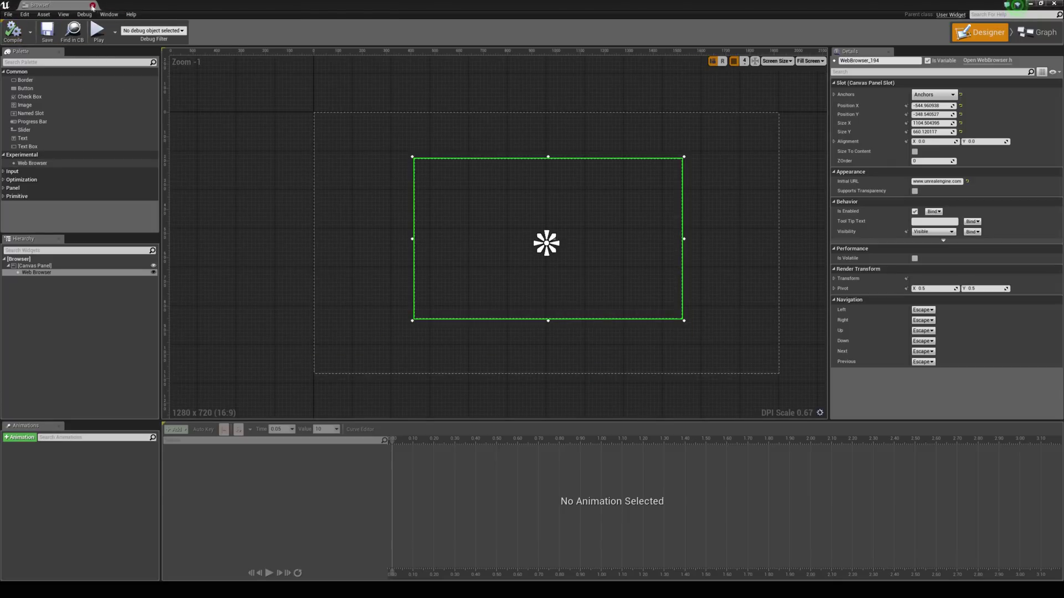
pyautogui.click(93, 6)
# - Open the Level Blueprint and add an F key press event
pyautogui.click(380, 31)
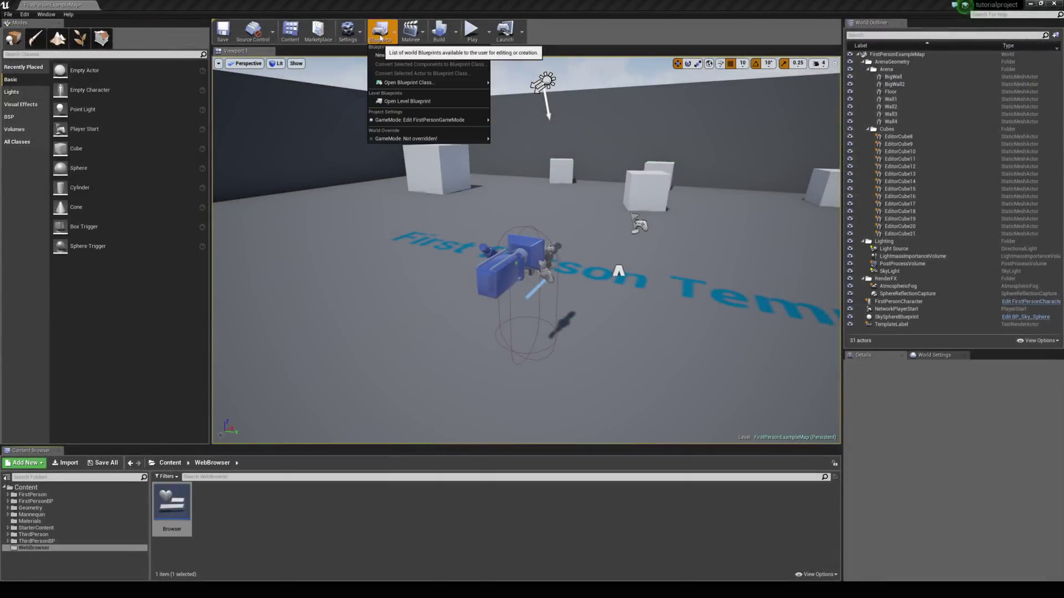
pyautogui.click(426, 102)
pyautogui.scroll(2, 408, 220)
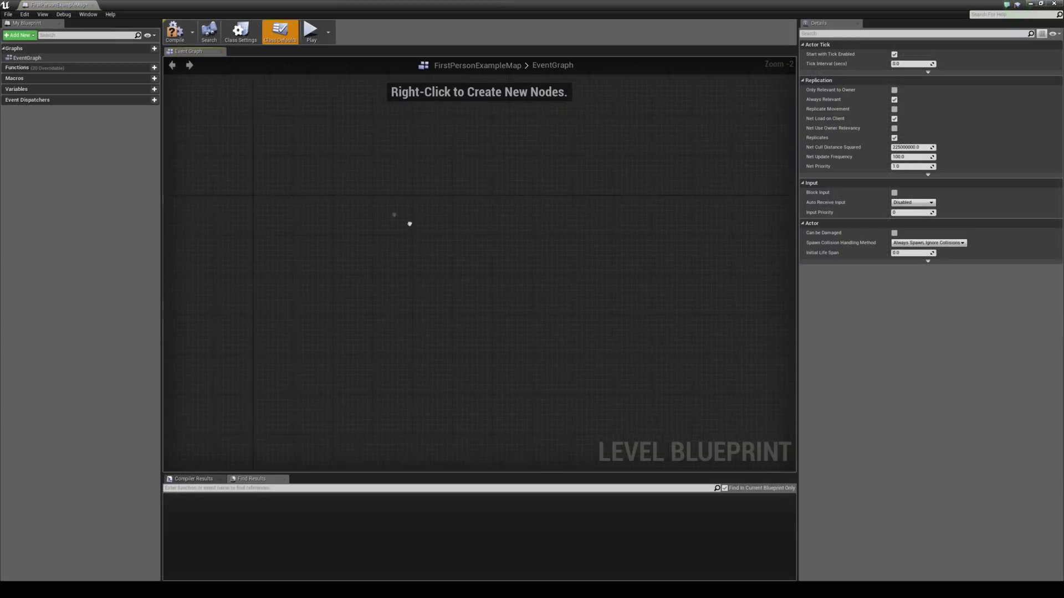
pyautogui.rightClick(403, 237)
pyautogui.write('f')
pyautogui.press('Return')
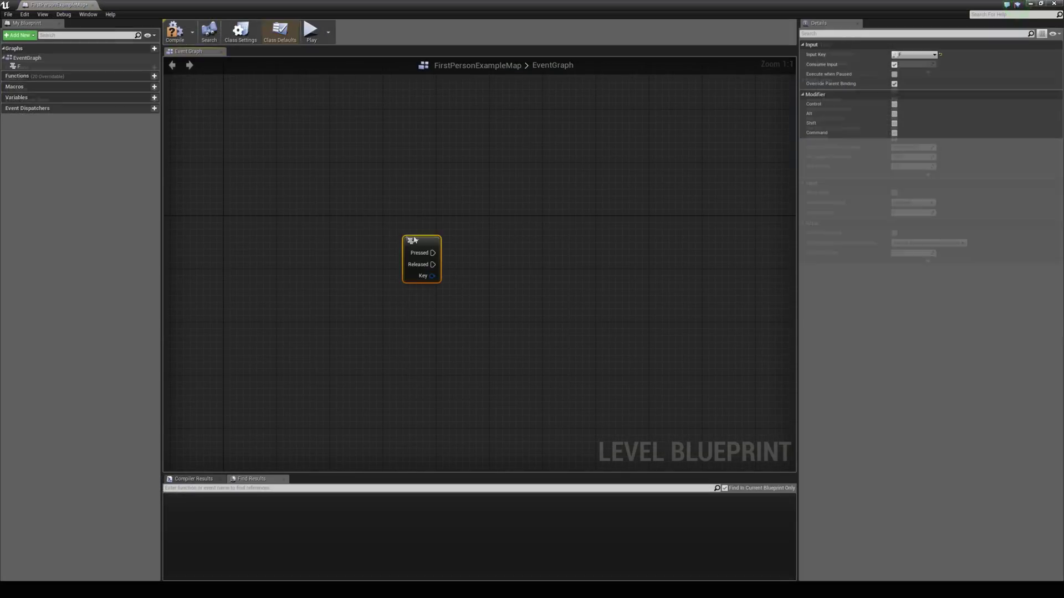
# - Add a Create Widget node with its class set to Browser
pyautogui.rightClick(507, 257)
pyautogui.write('create w')
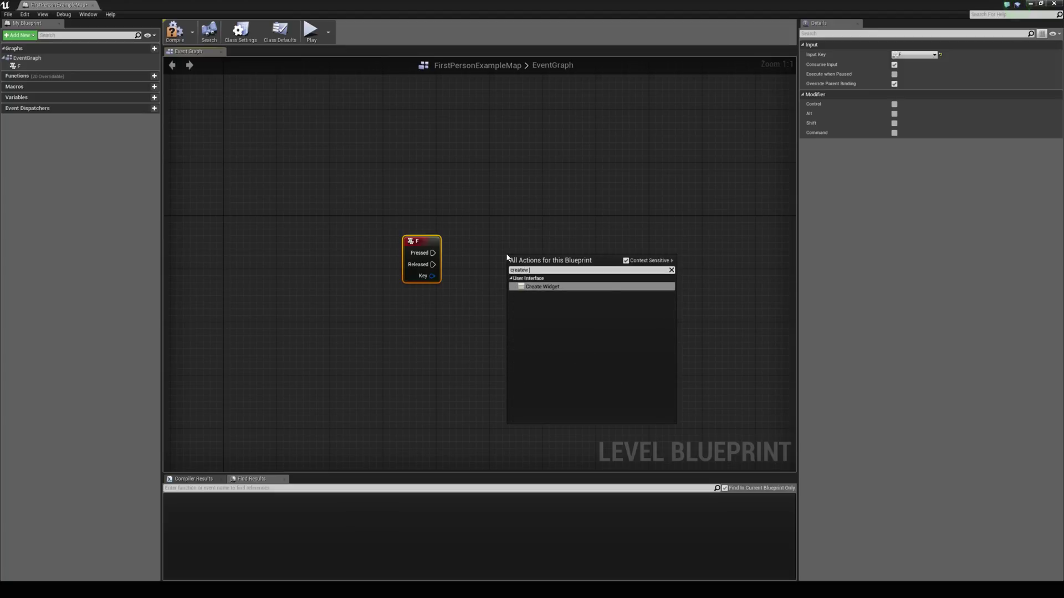
pyautogui.write('idget')
pyautogui.press('Return')
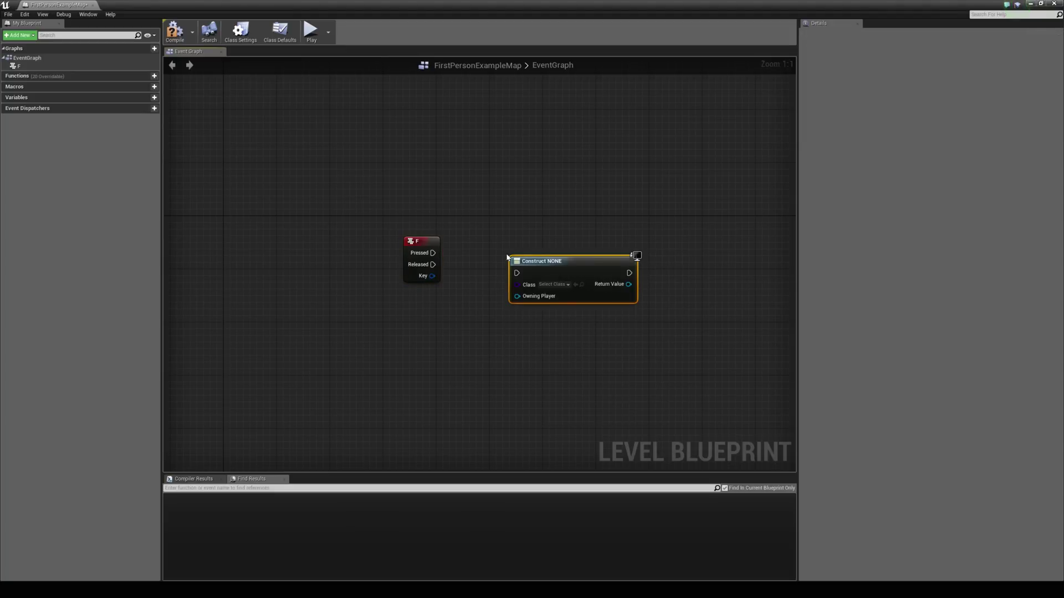
pyautogui.click(554, 285)
pyautogui.click(561, 310)
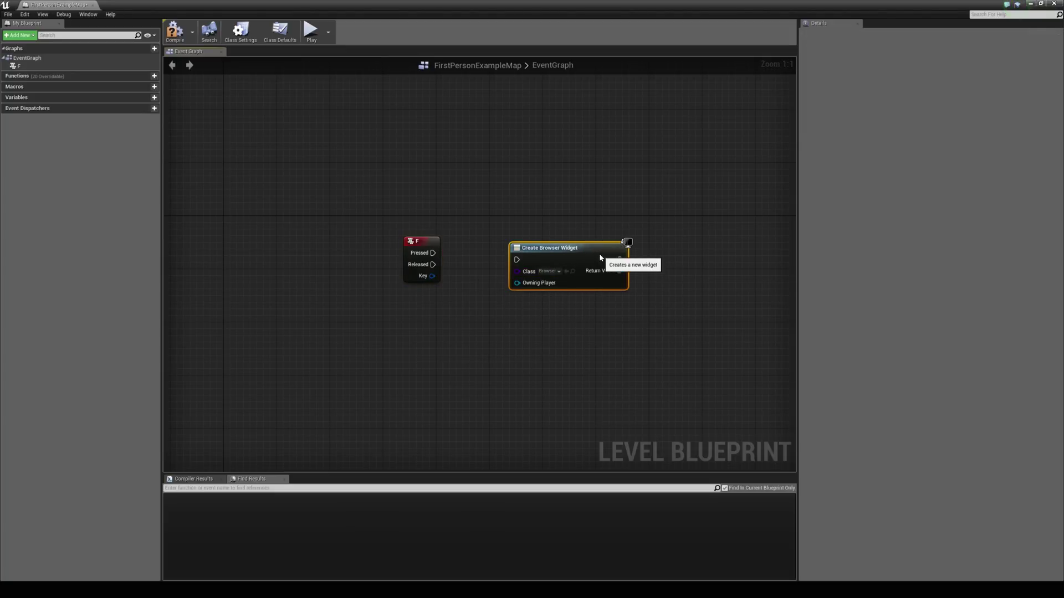
# - Feed the created widget into Add to Viewport and wire F Pressed to Create Widget
pyautogui.moveTo(620, 264); pyautogui.dragTo(655, 269)
pyautogui.write('add to viewport')
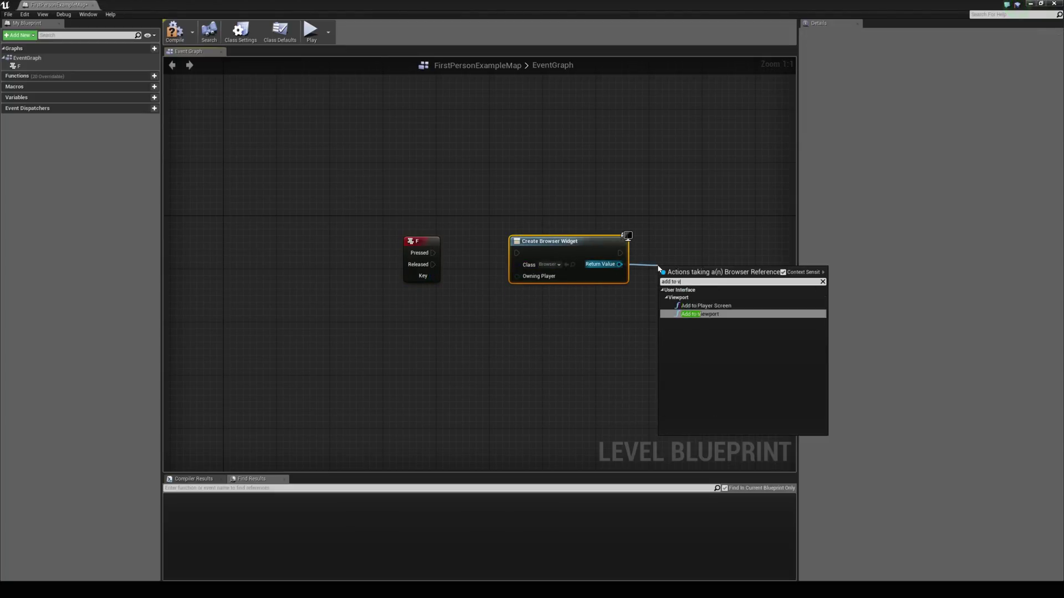
pyautogui.press('Return')
pyautogui.moveTo(432, 253); pyautogui.dragTo(509, 253)
pyautogui.moveTo(625, 231); pyautogui.dragTo(404, 218, button='right')
pyautogui.moveTo(469, 254); pyautogui.dragTo(468, 220)
pyautogui.moveTo(595, 271); pyautogui.dragTo(542, 277, button='right')
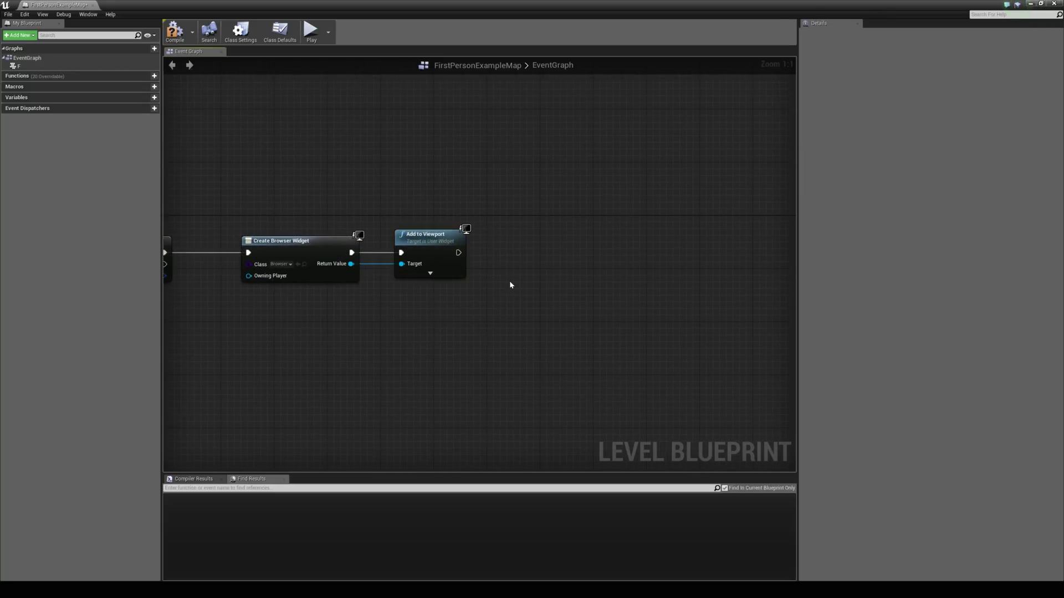
pyautogui.rightClick(542, 255)
# - Run a Set Input Mode UI Only node after Add to Viewport
pyautogui.write('set input mode ui')
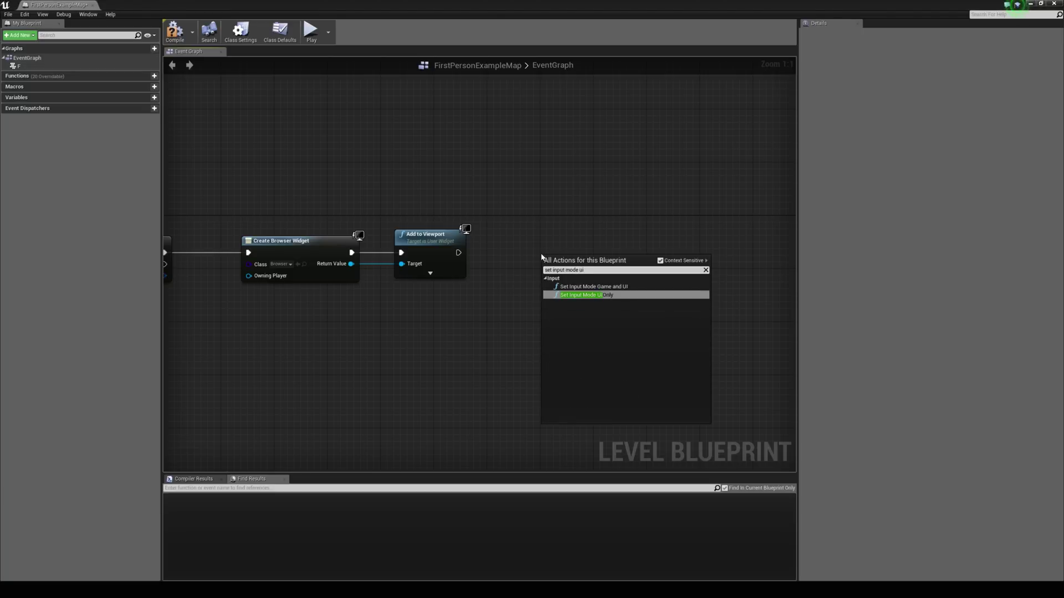
pyautogui.press('Return')
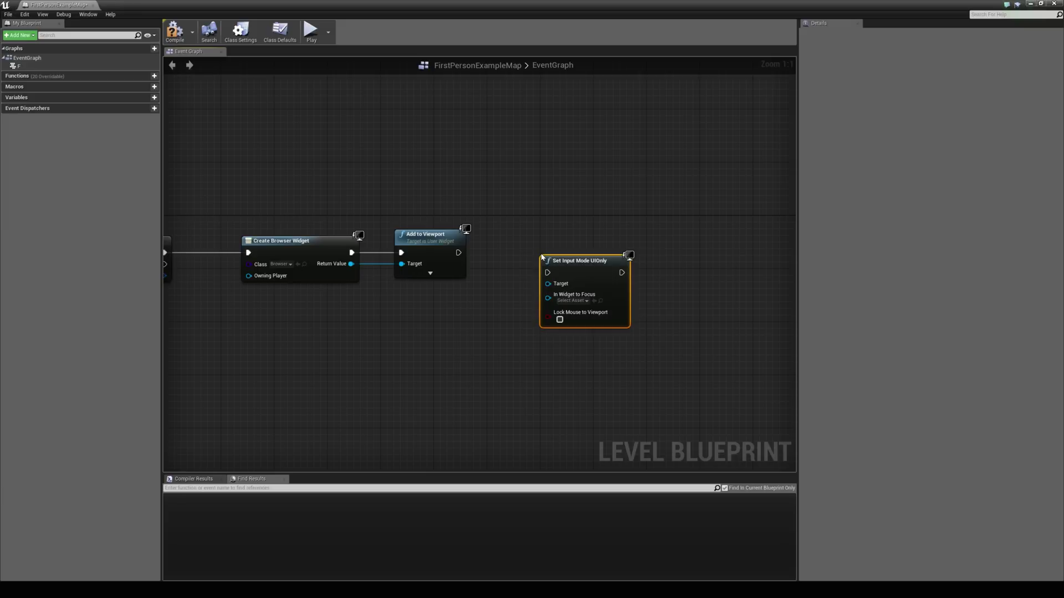
pyautogui.moveTo(542, 257); pyautogui.dragTo(522, 236)
pyautogui.moveTo(493, 214); pyautogui.dragTo(579, 215, button='right')
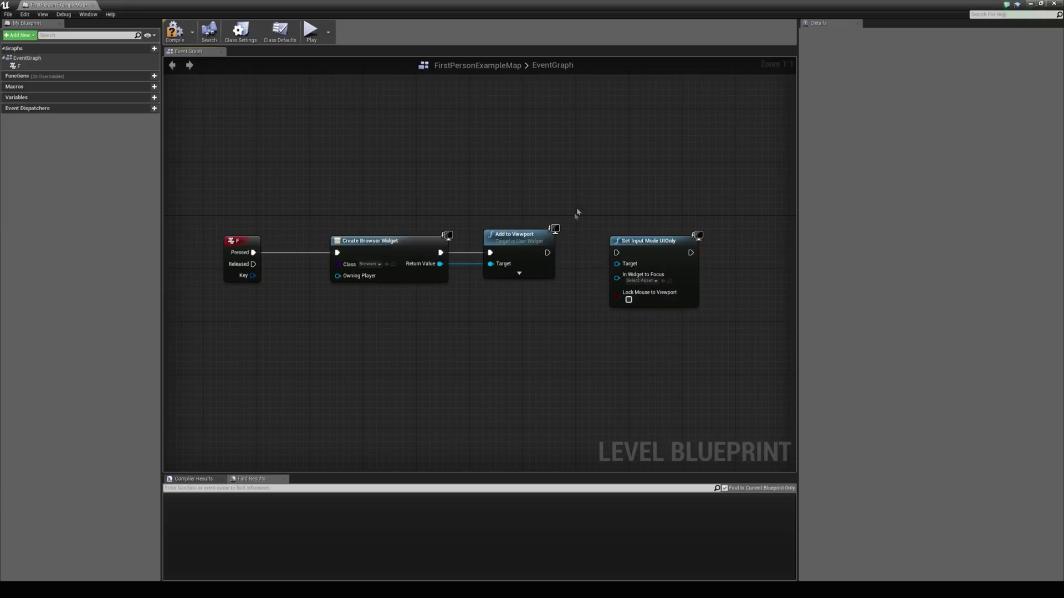
pyautogui.moveTo(548, 252); pyautogui.dragTo(488, 321)
# - Target Get Player Controller, focus the Browser widget, and compile the level blueprint
pyautogui.write('get pl')
pyautogui.press('Return')
pyautogui.click(589, 296)
pyautogui.moveTo(439, 259); pyautogui.dragTo(618, 270)
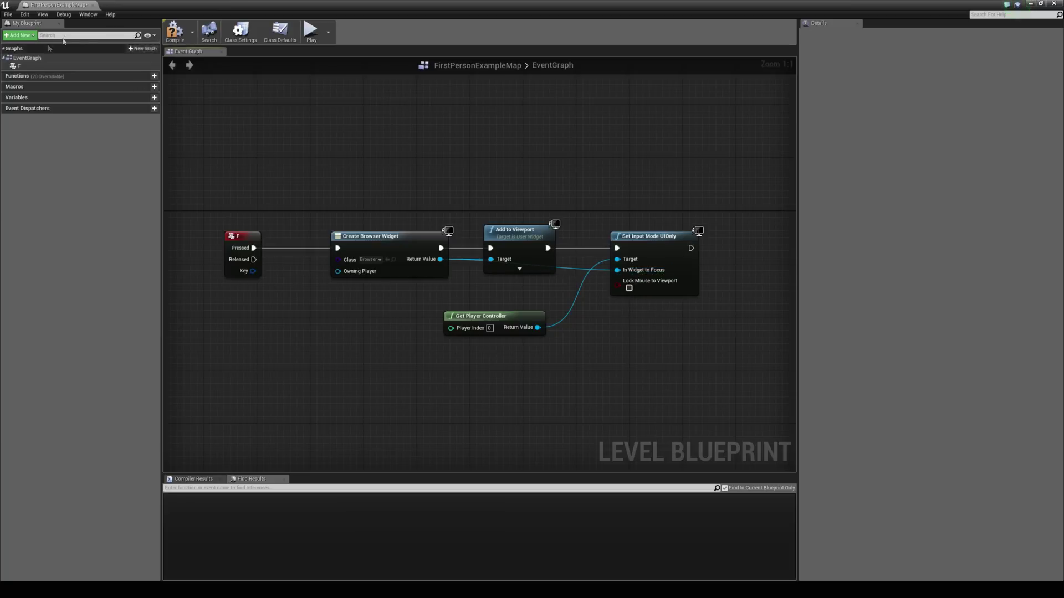
pyautogui.click(181, 40)
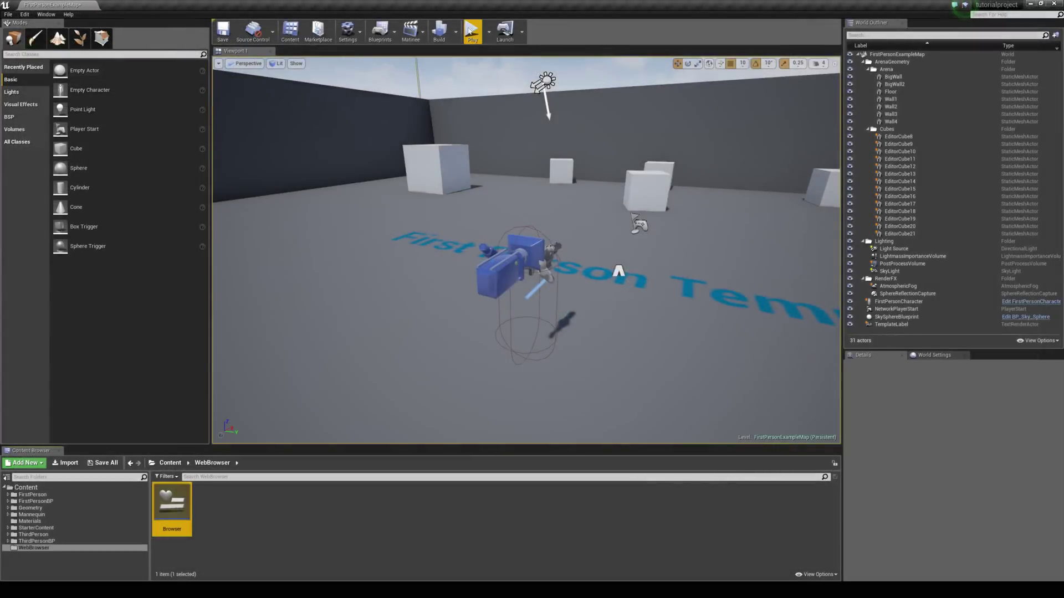
# - Play the level, free the mouse, and scroll the in-game unrealengine.com page
pyautogui.click(471, 31)
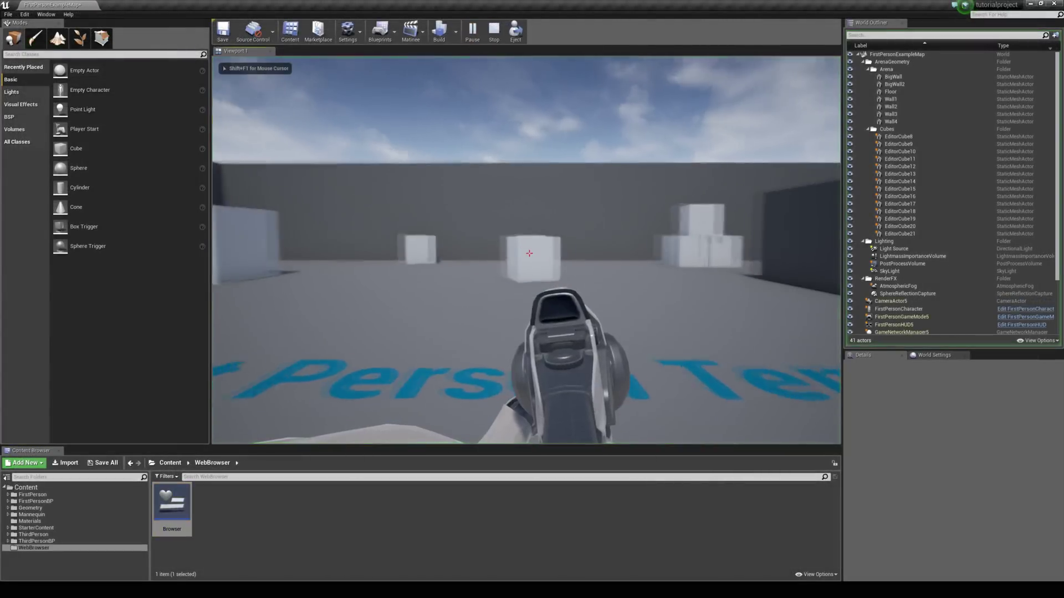
pyautogui.hotkey('shift', 'F1')
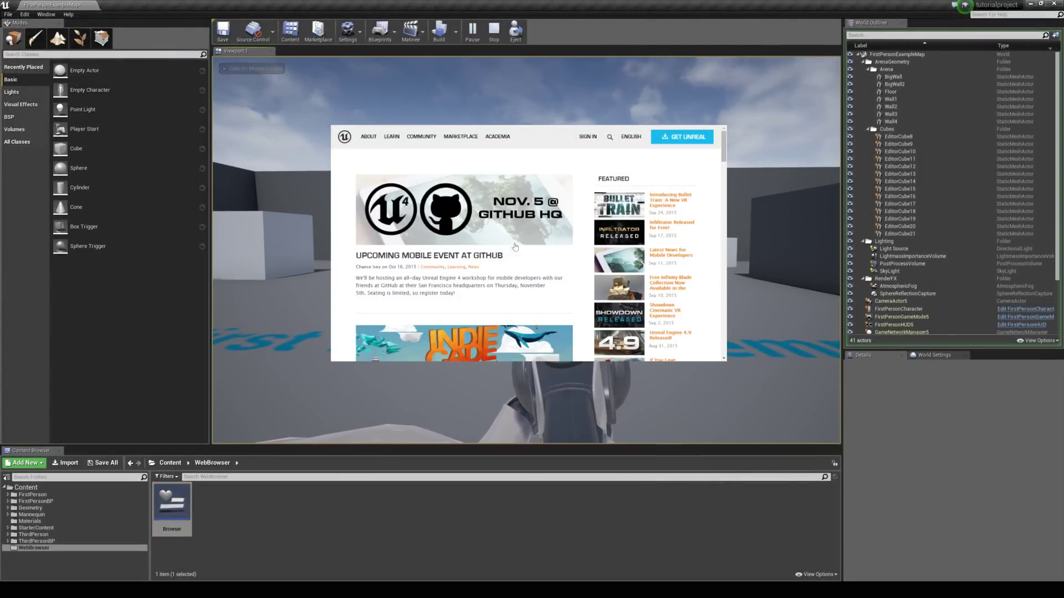
pyautogui.scroll(-3, 515, 238)
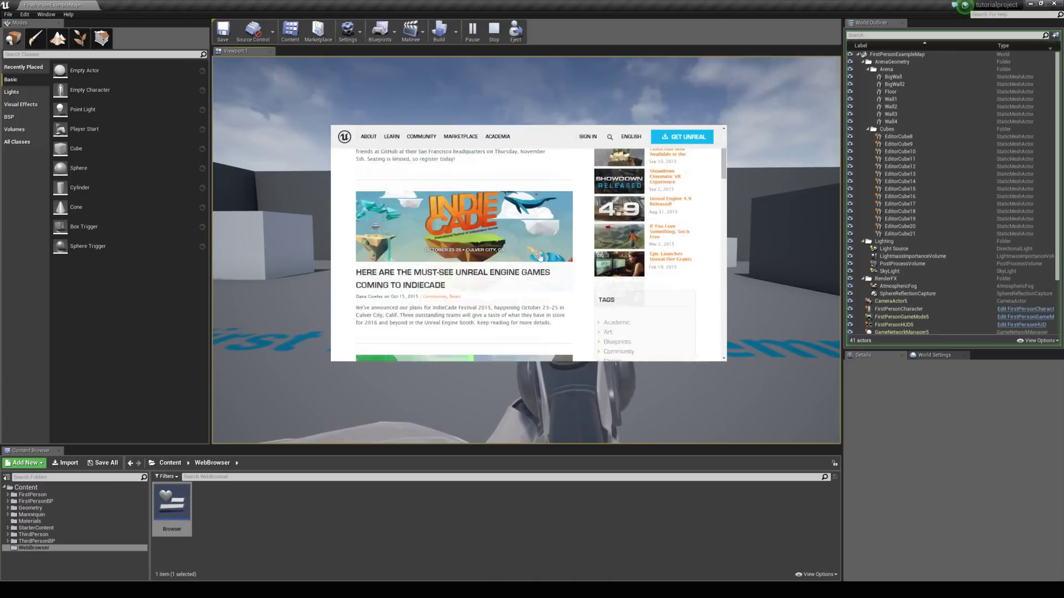
pyautogui.scroll(3, 541, 256)
pyautogui.scroll(-3, 544, 257)
pyautogui.scroll(3, 609, 232)
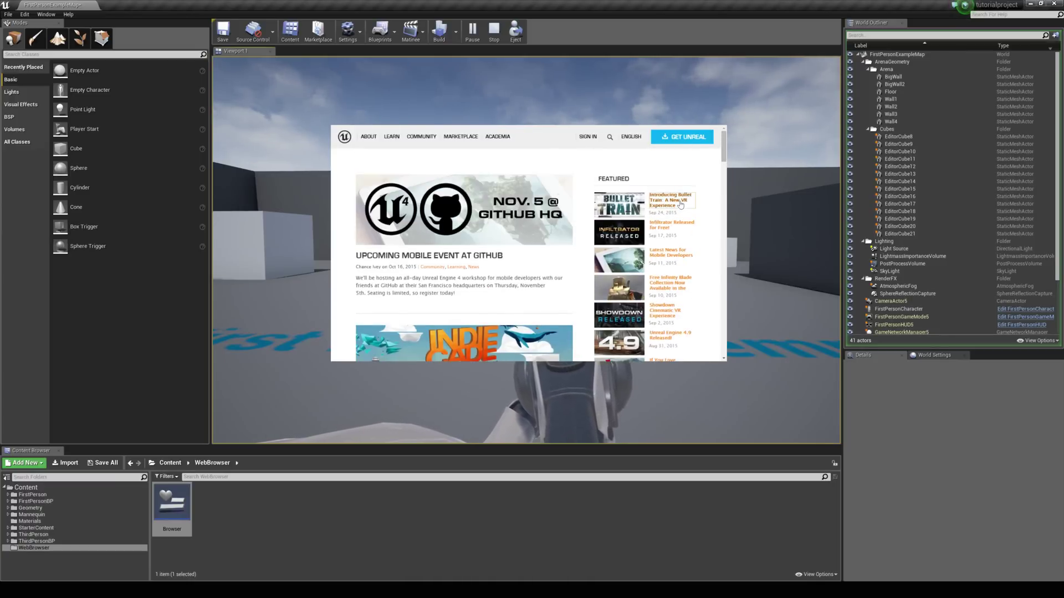
# - Open and scroll the Introducing Bullet Train article, then stop the session
pyautogui.click(680, 204)
pyautogui.scroll(-3, 609, 267)
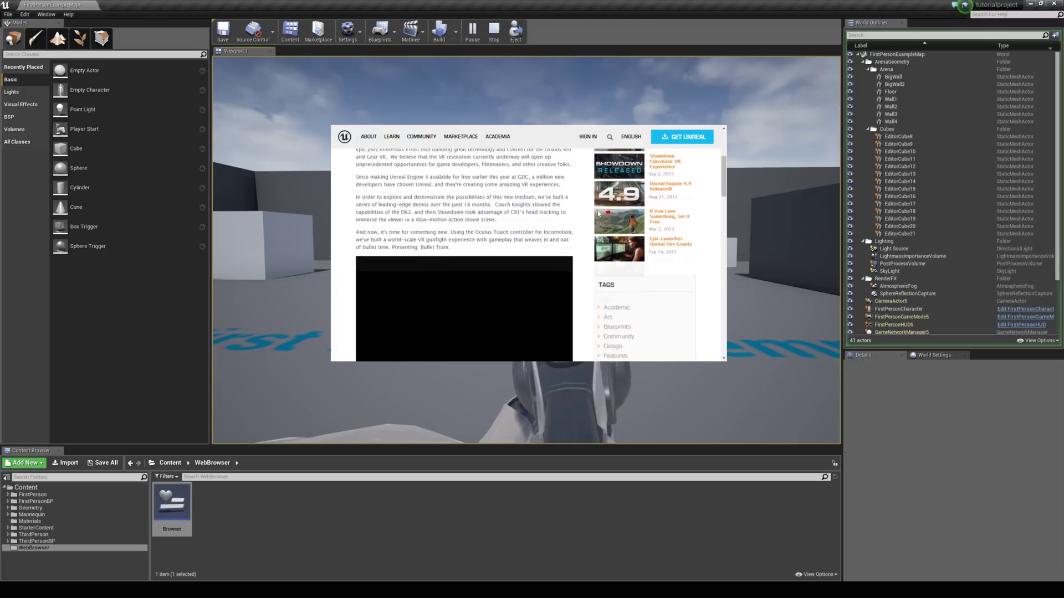
pyautogui.scroll(3, 580, 222)
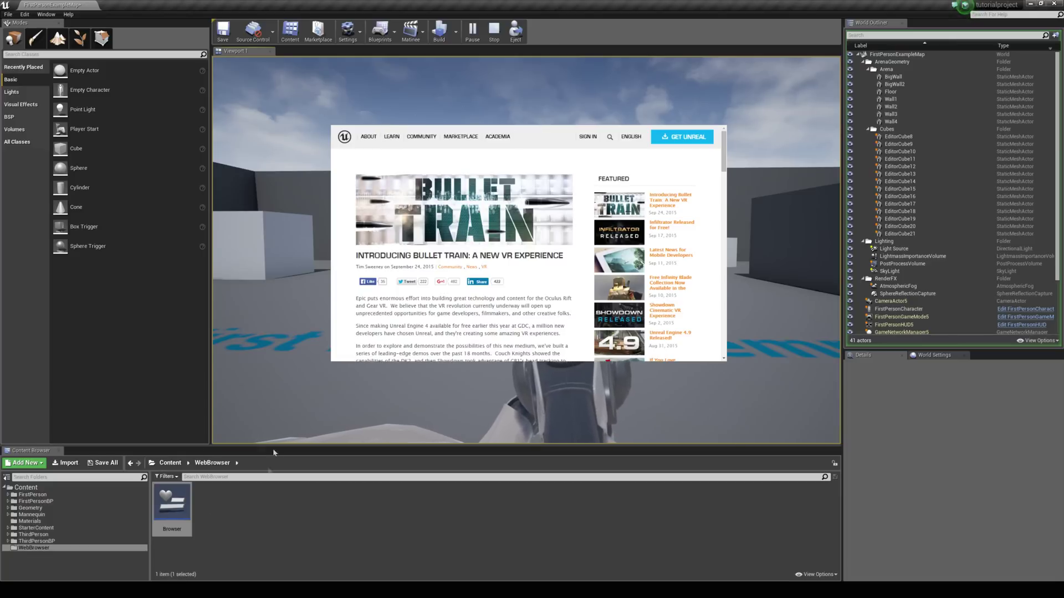
pyautogui.click(500, 35)
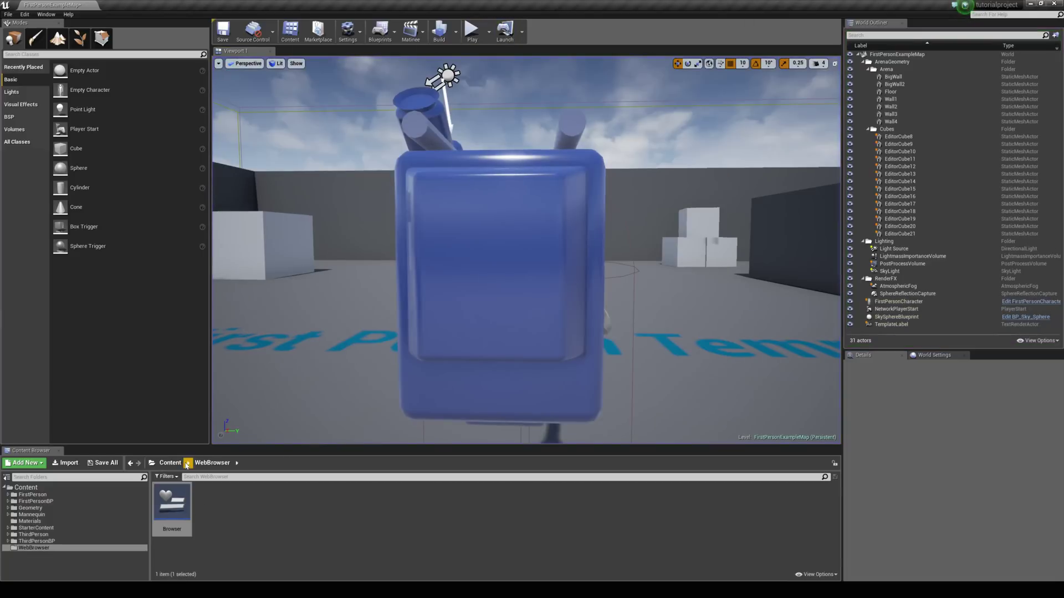
pyautogui.doubleClick(172, 501)
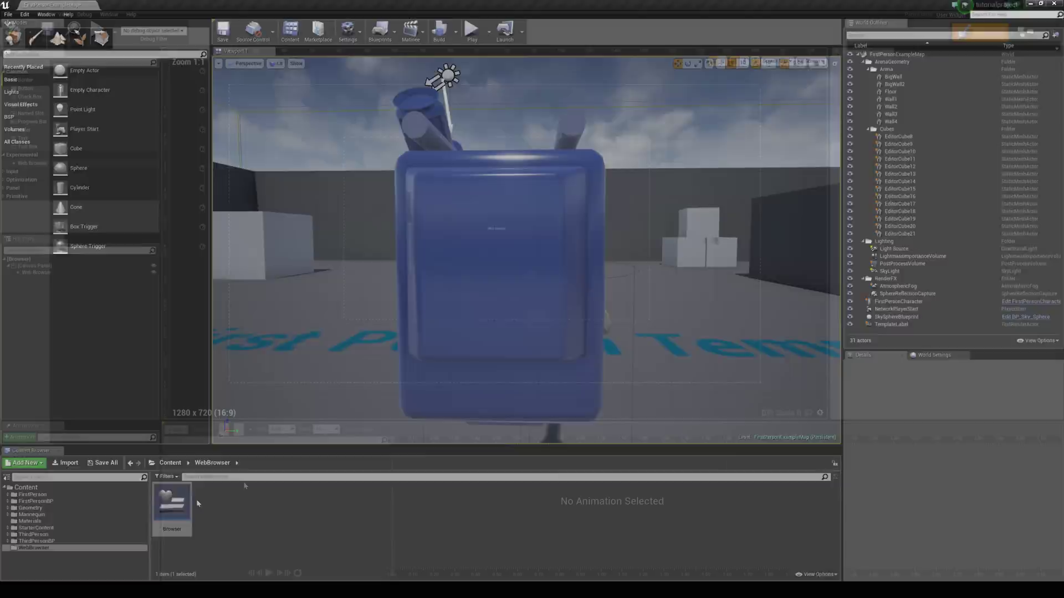
pyautogui.scroll(2, 368, 249)
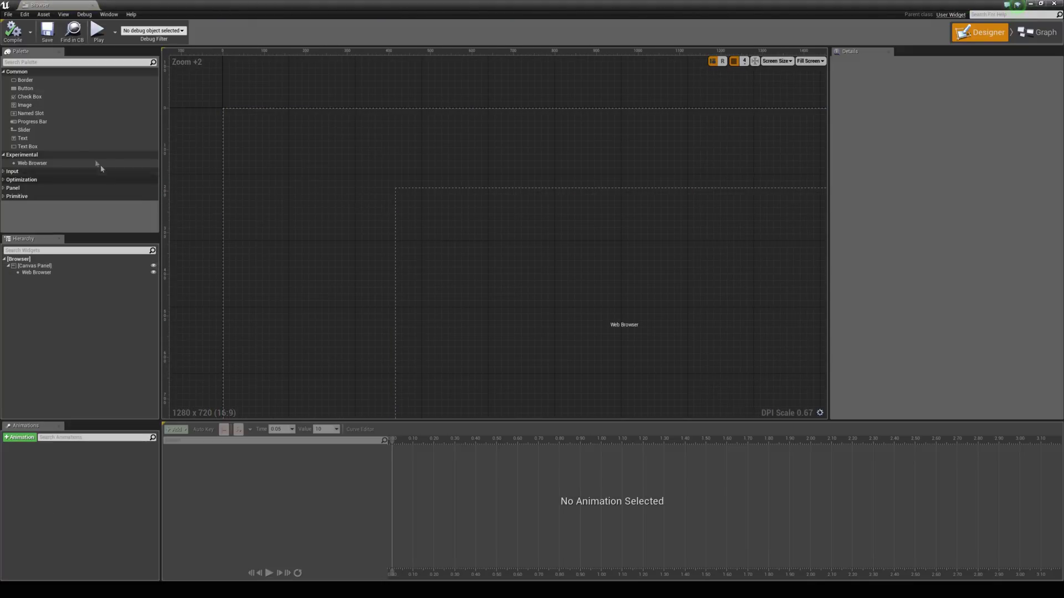
pyautogui.moveTo(81, 147); pyautogui.dragTo(385, 142)
pyautogui.moveTo(298, 135); pyautogui.dragTo(298, 135)
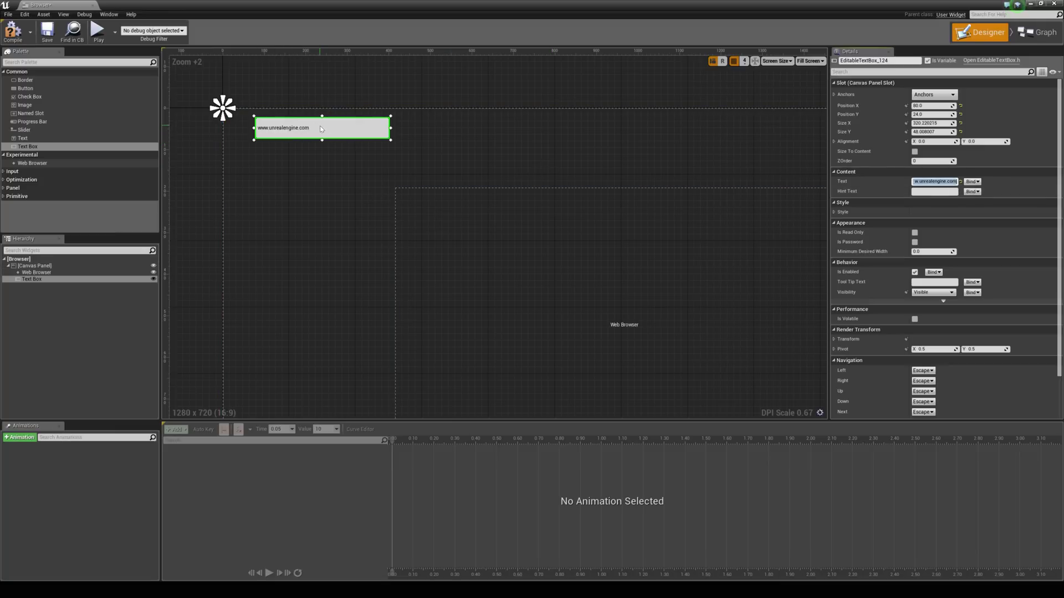
pyautogui.scroll(-3, 964, 296)
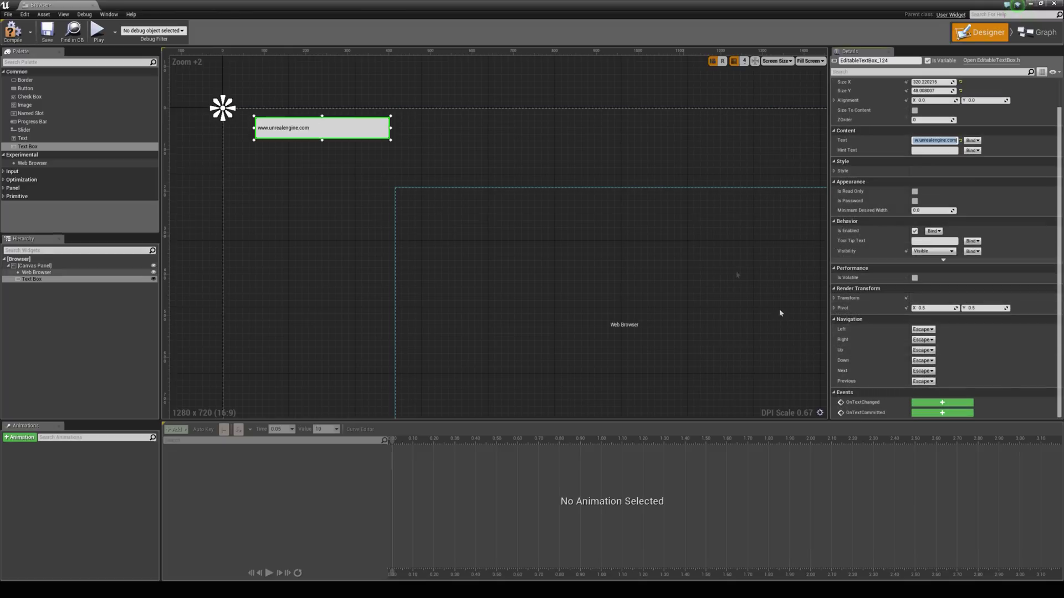
pyautogui.click(914, 413)
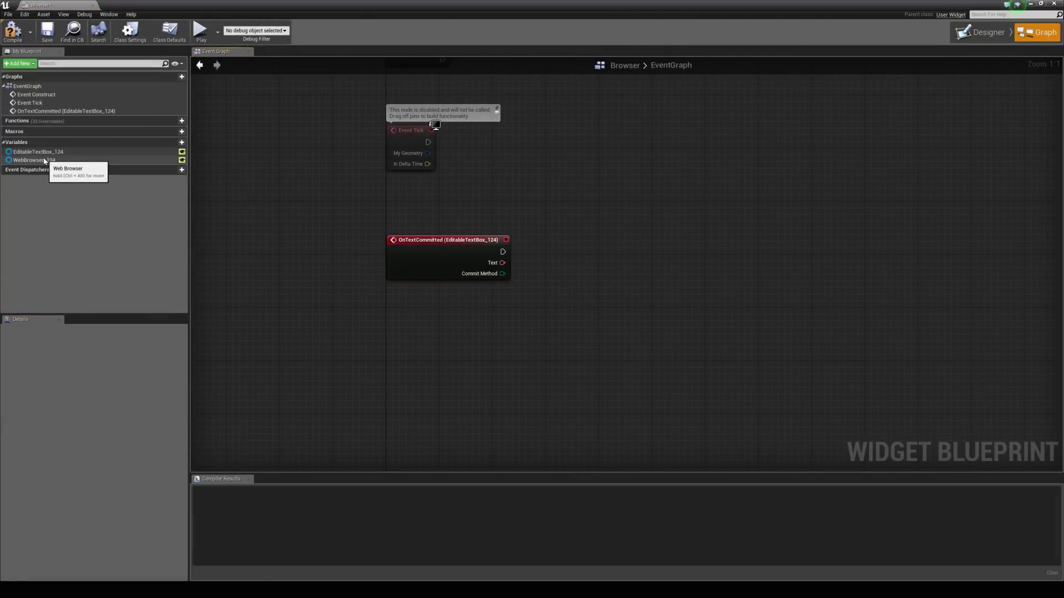
# - Place a WebBrowser_194 Get reference and a Load URL node in the graph
pyautogui.moveTo(34, 161); pyautogui.dragTo(593, 334)
pyautogui.click(450, 389)
pyautogui.write('load url')
pyautogui.press('Return')
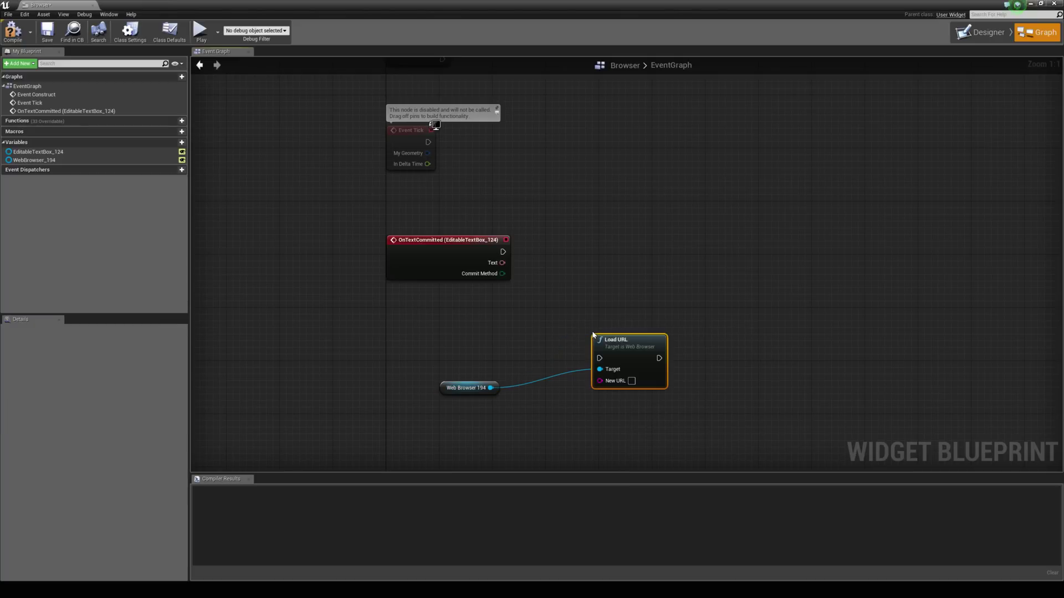
pyautogui.moveTo(632, 347); pyautogui.dragTo(653, 256)
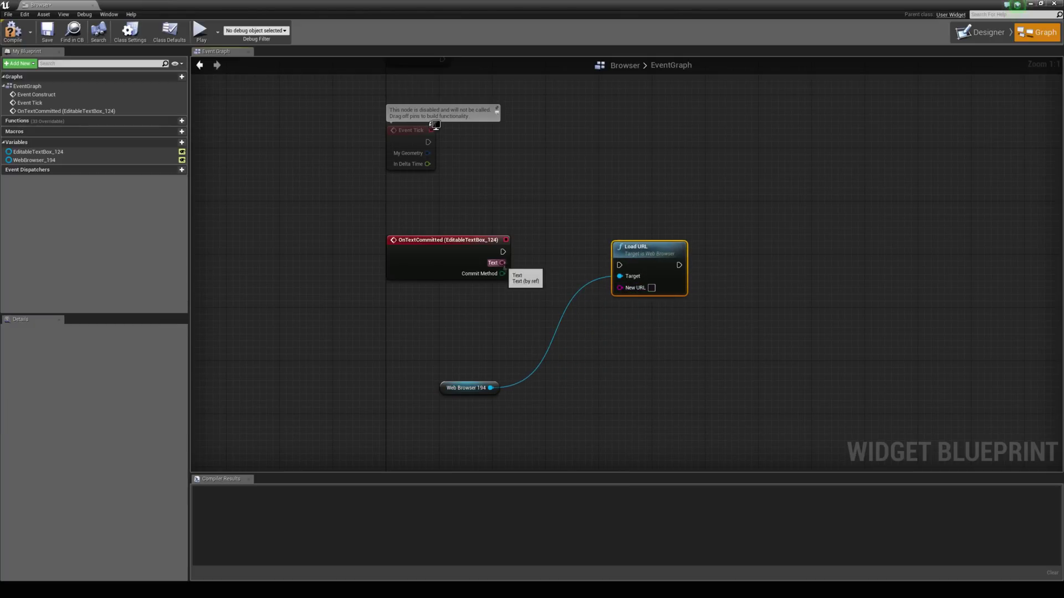
# - Wire the committed Text into New URL and OnTextCommitted's exec into Load URL
pyautogui.moveTo(502, 262); pyautogui.dragTo(630, 292)
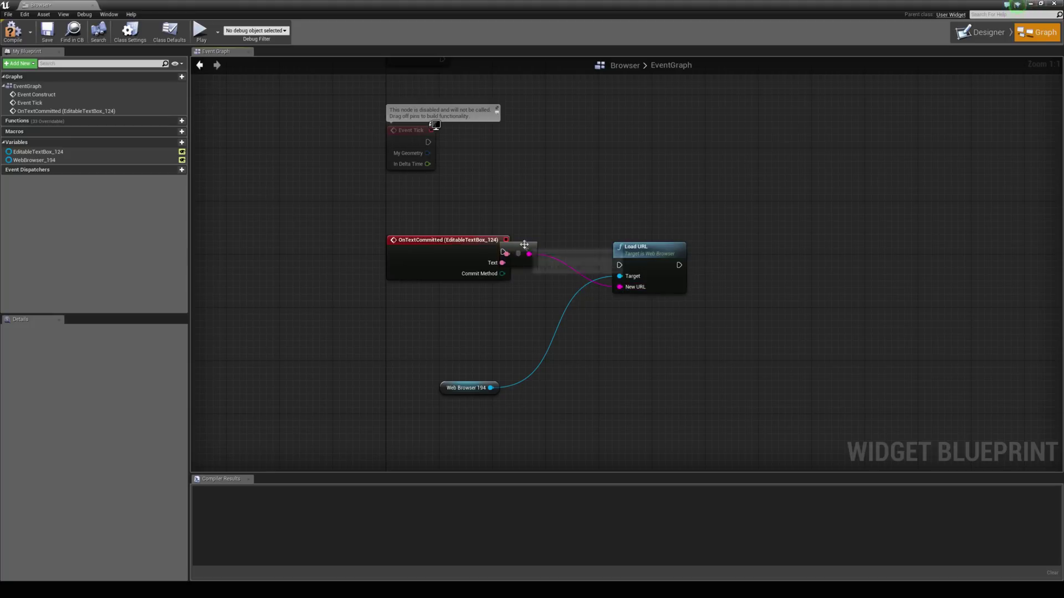
pyautogui.moveTo(523, 244); pyautogui.dragTo(557, 285)
pyautogui.moveTo(502, 252); pyautogui.dragTo(649, 241)
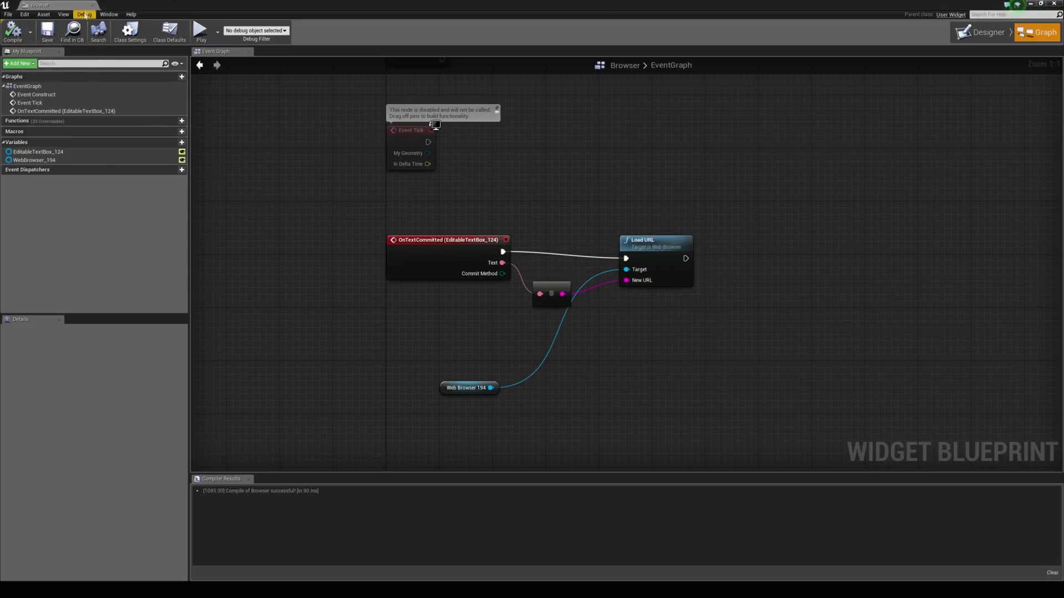
pyautogui.click(111, 5)
pyautogui.click(472, 30)
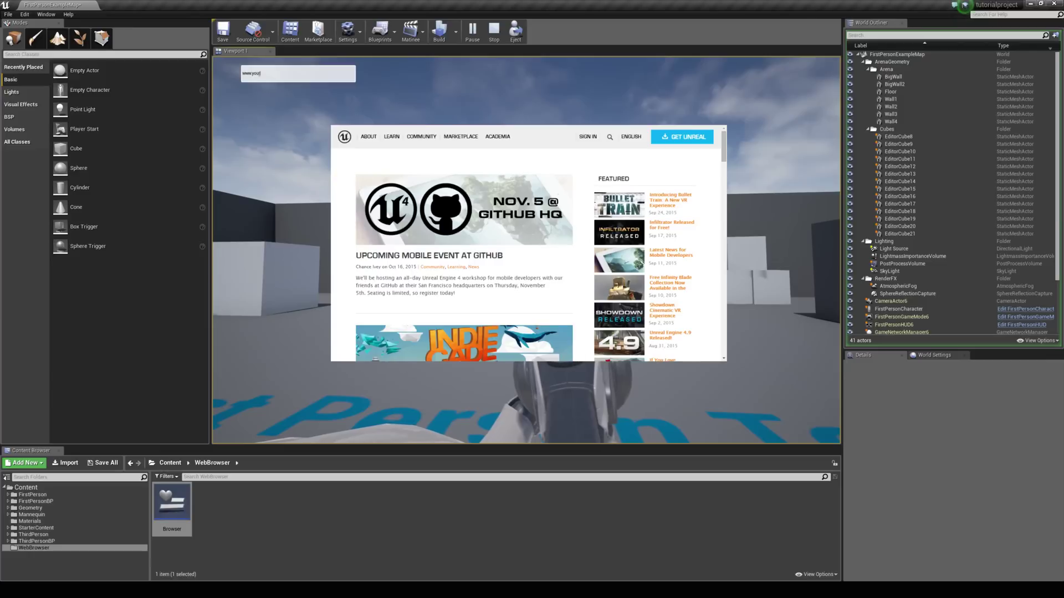
pyautogui.press('Return')
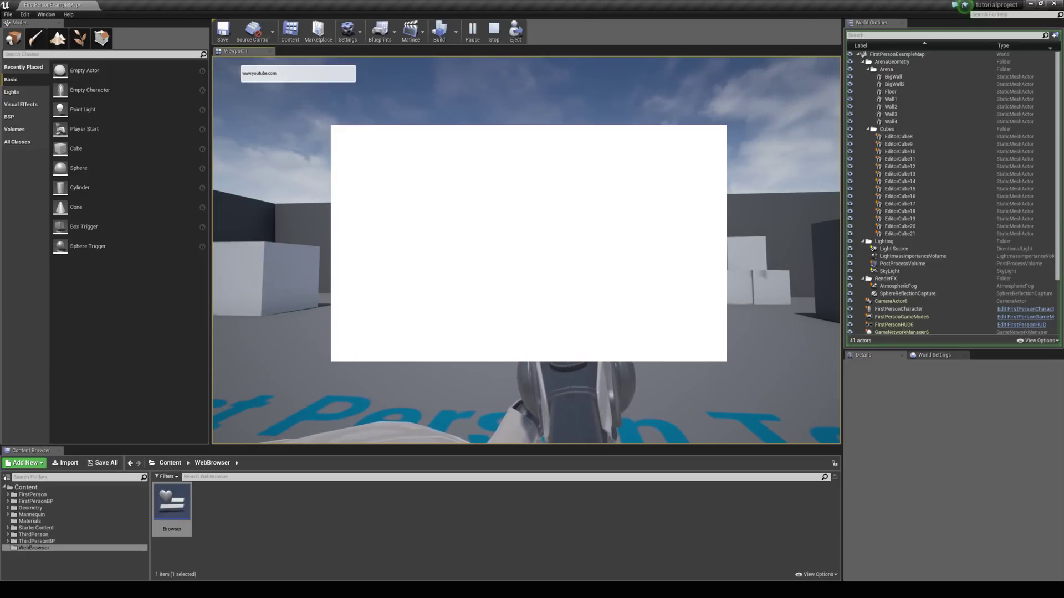
pyautogui.write('tesla dev')
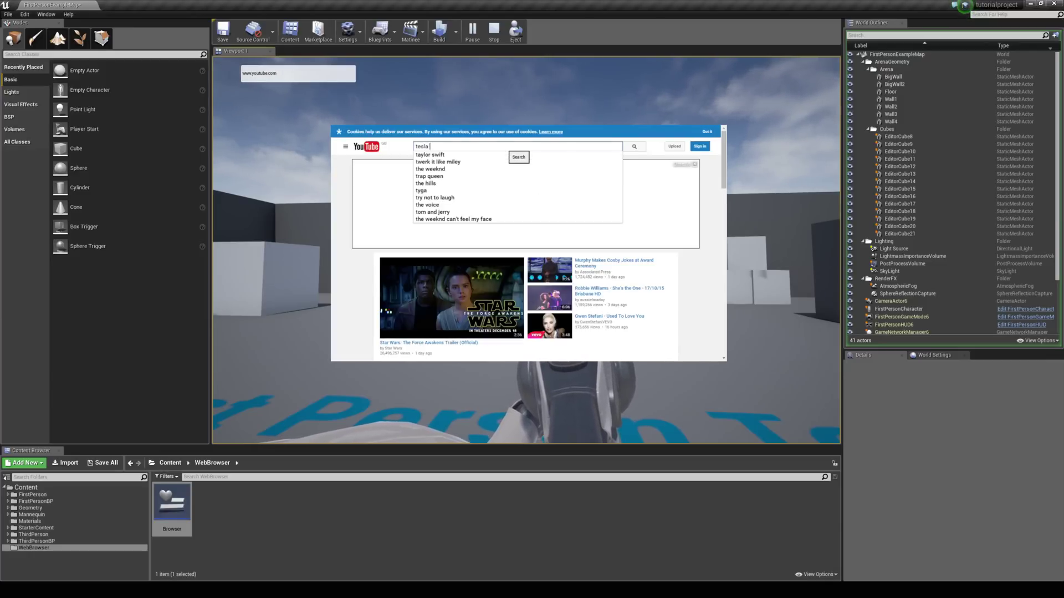
pyautogui.press('Return')
pyautogui.scroll(-1, 531, 294)
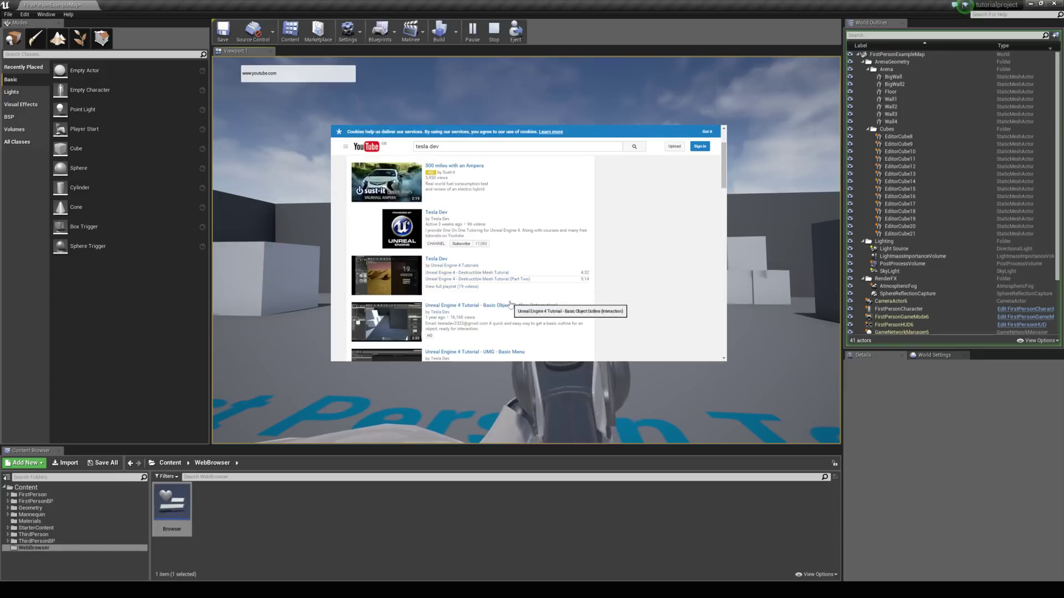
pyautogui.scroll(-1, 661, 275)
pyautogui.scroll(3, 661, 275)
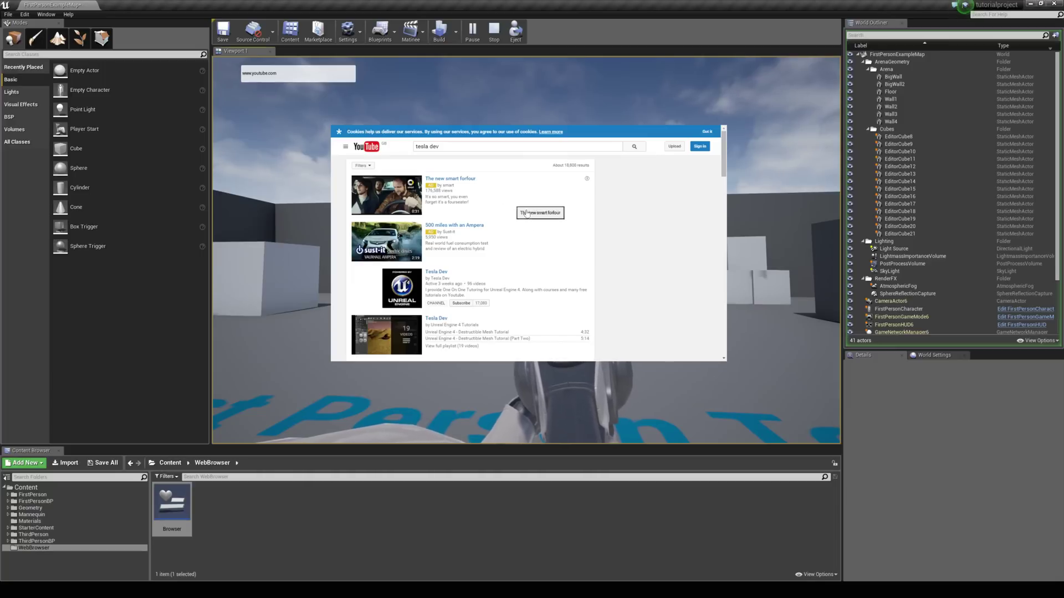
pyautogui.click(271, 374)
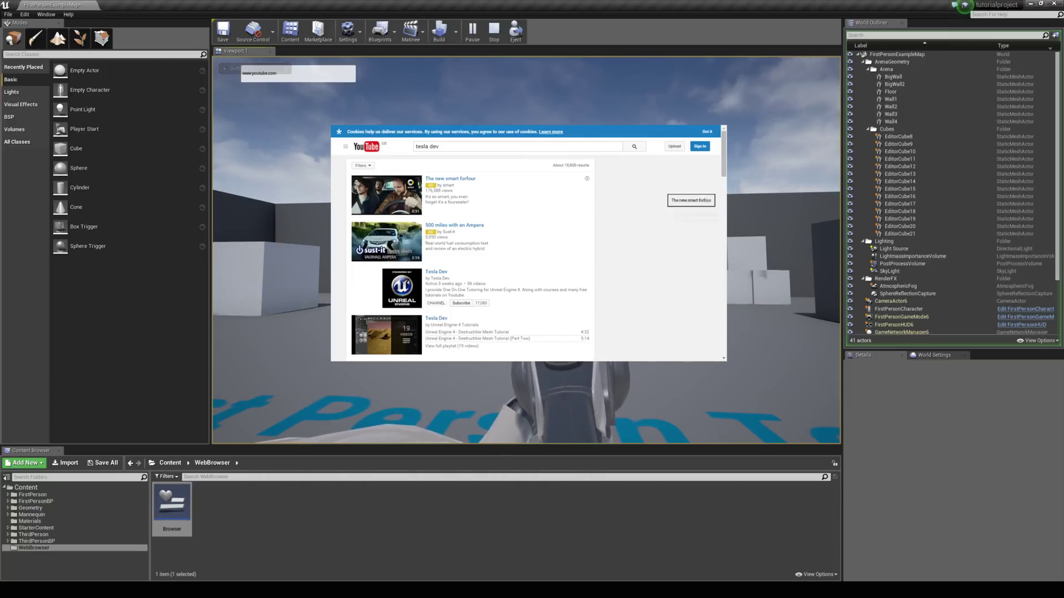
pyautogui.click(494, 32)
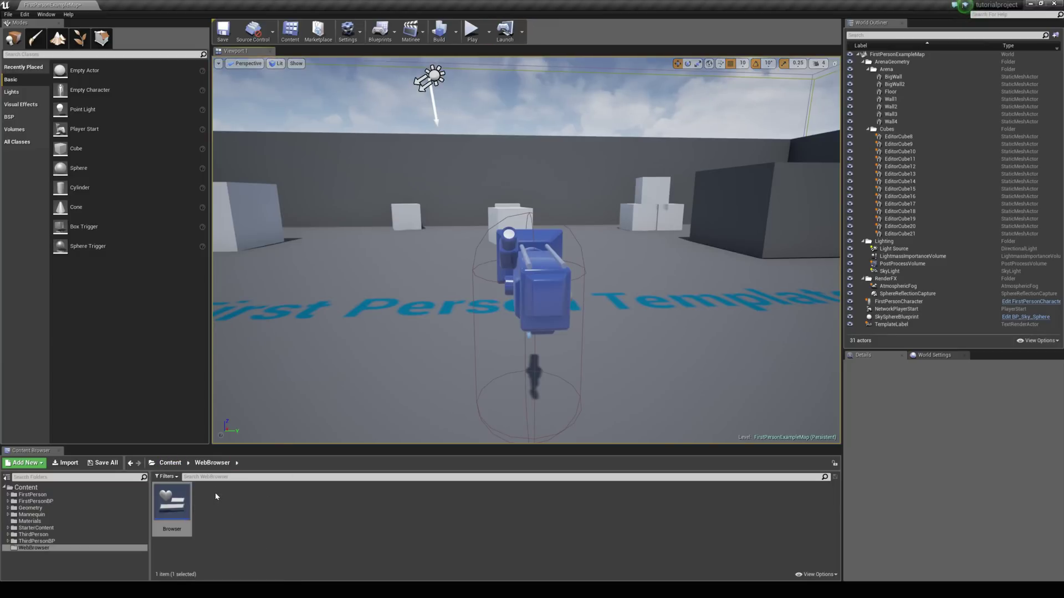
# - Open Browser and add a Border stretched past the screen edges to cover everything
pyautogui.doubleClick(188, 508)
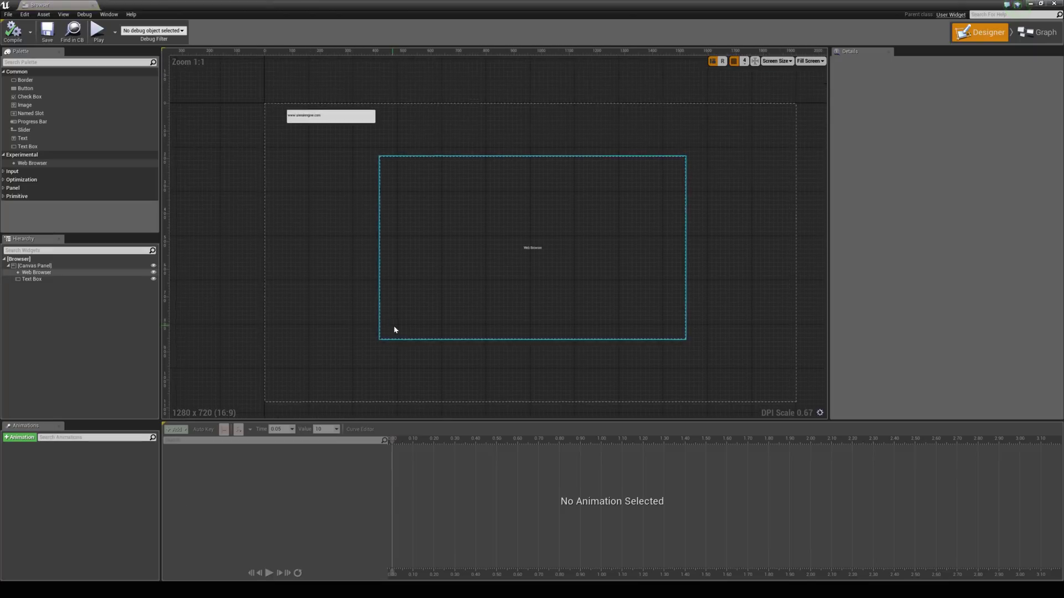
pyautogui.moveTo(25, 80); pyautogui.dragTo(1001, 513)
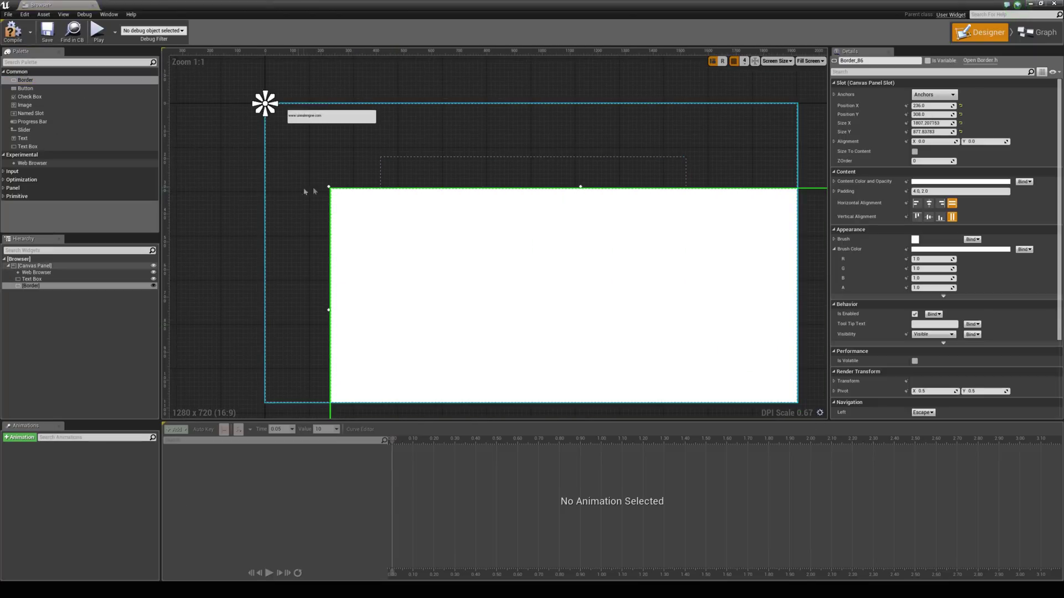
pyautogui.moveTo(330, 187); pyautogui.dragTo(206, 39)
pyautogui.scroll(-3, 349, 247)
pyautogui.scroll(2, 377, 255)
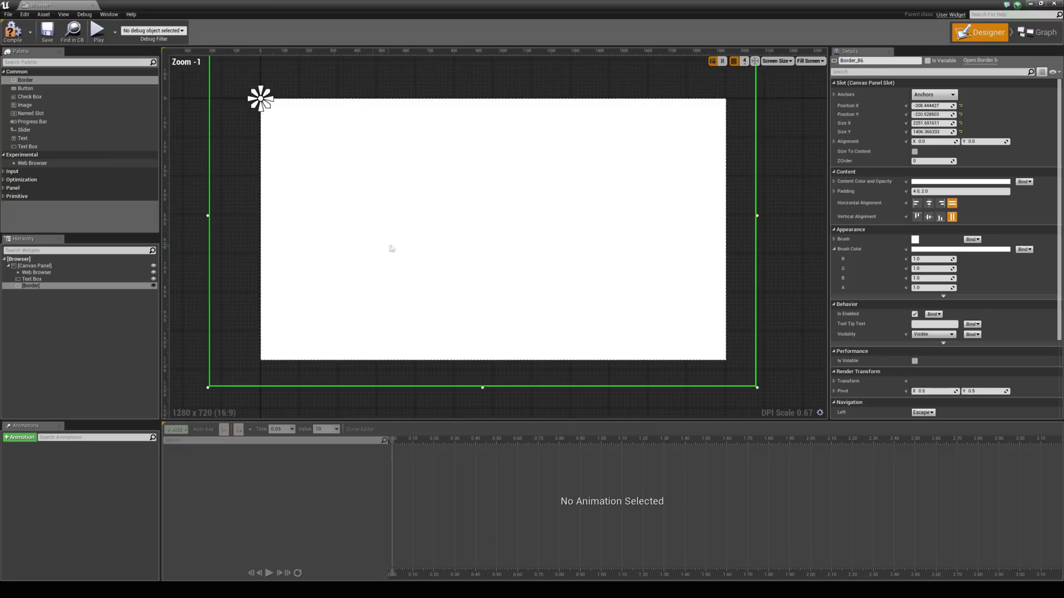
pyautogui.moveTo(353, 244); pyautogui.dragTo(370, 254)
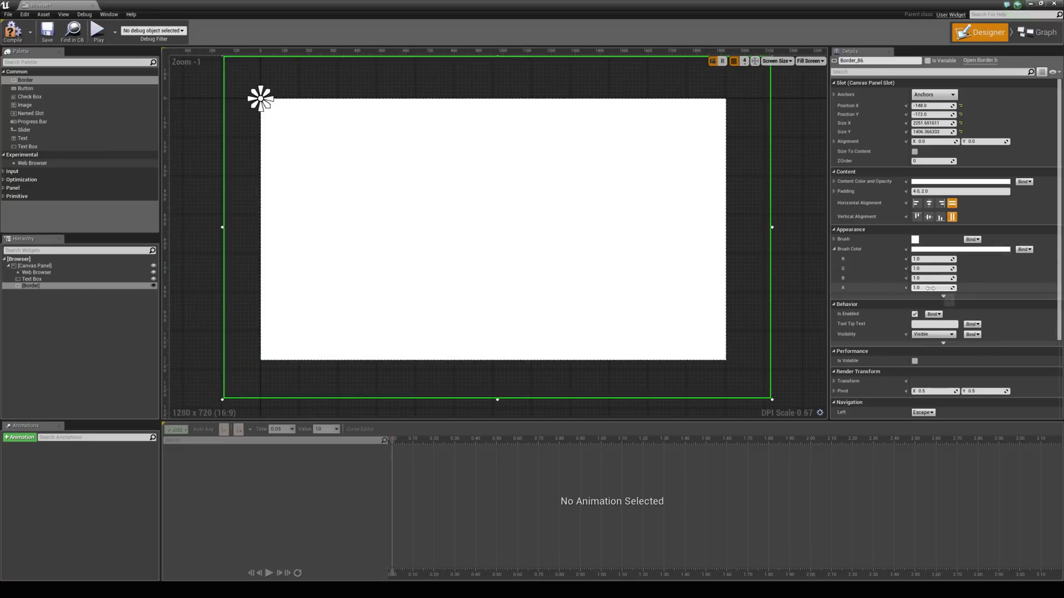
# - Set the Border's Brush Color alpha to 0 and close the widget editor
pyautogui.write('0')
pyautogui.press('Return')
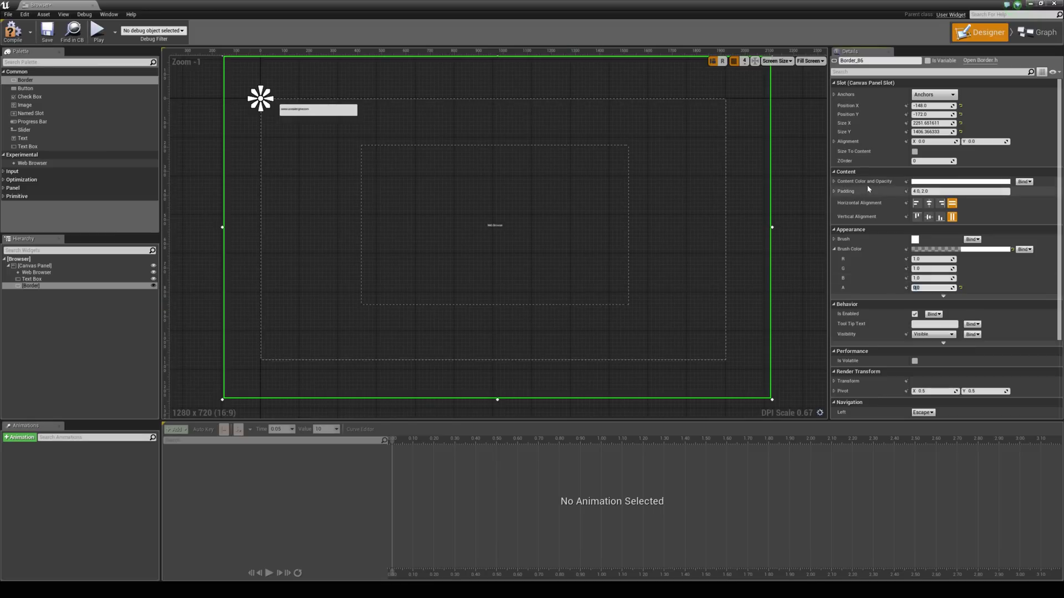
pyautogui.click(59, 279)
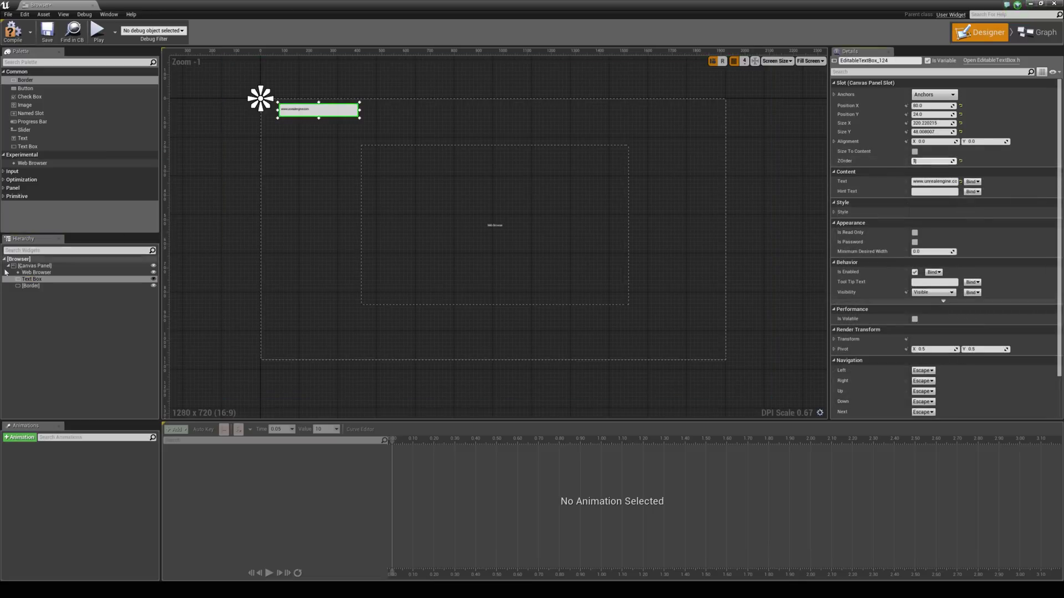
pyautogui.click(43, 273)
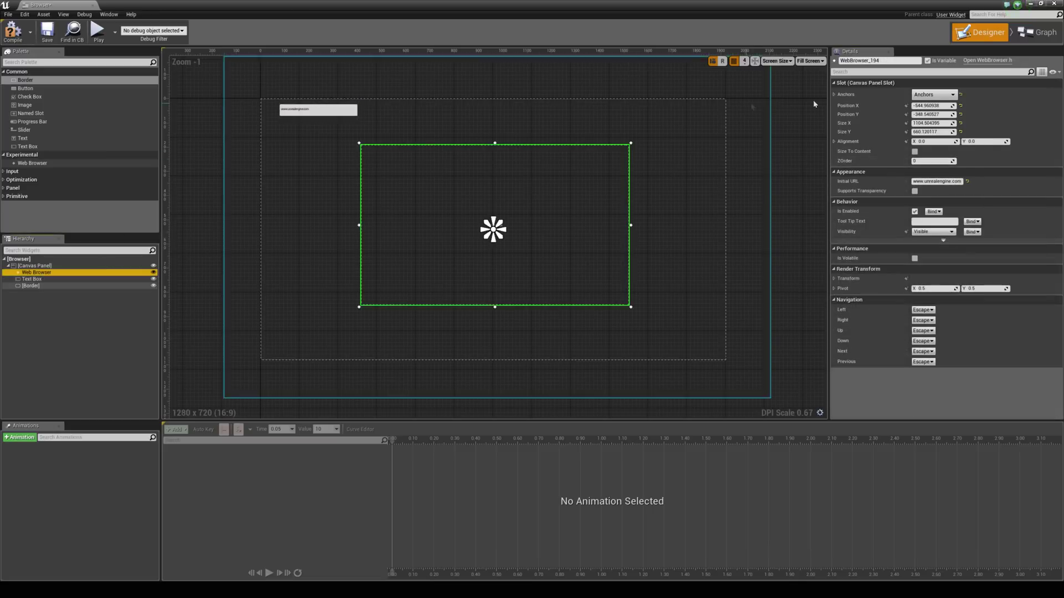
pyautogui.click(93, 5)
# - Play the first-person level to test the Browser widget's address box and full-screen border
pyautogui.click(471, 34)
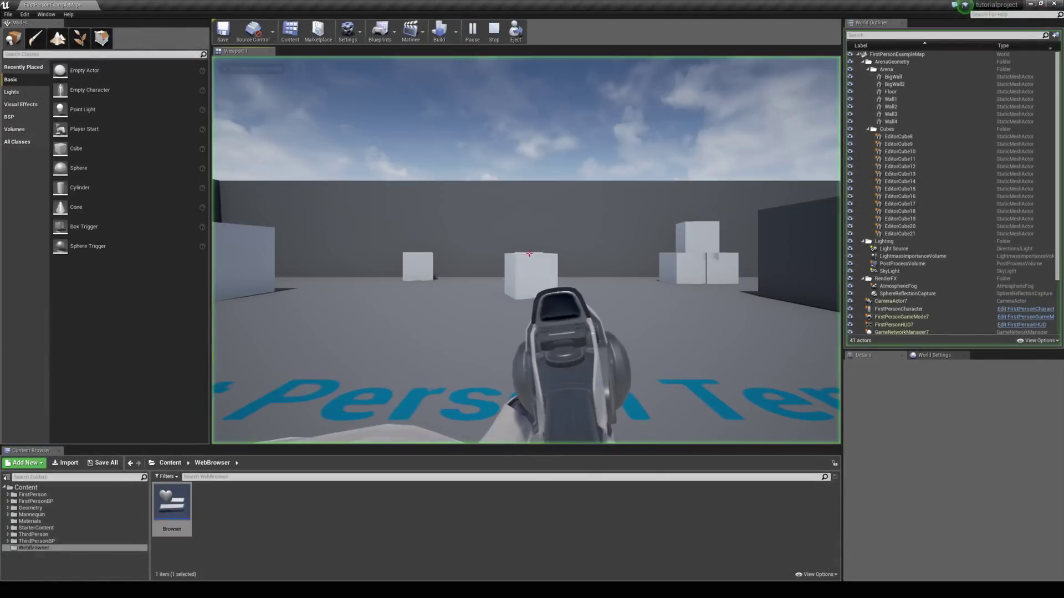